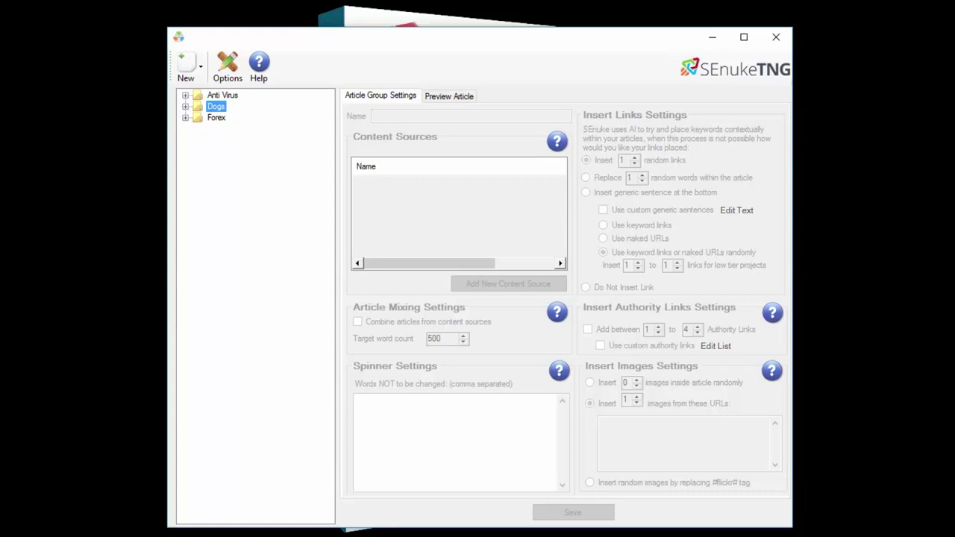
- Expand the Anti Virus, Dogs and Dog Training folders and open the Tier 1 Content article group
click(222, 95)
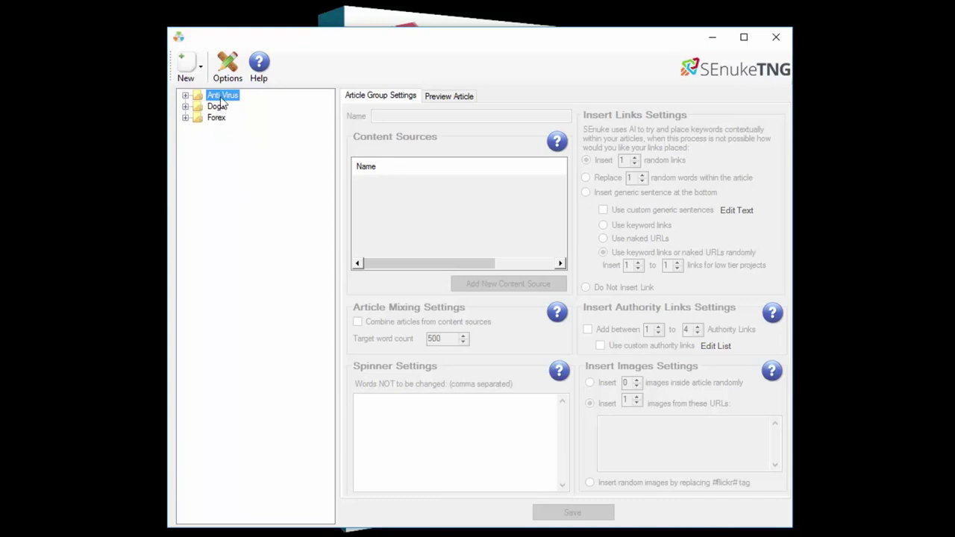
click(185, 95)
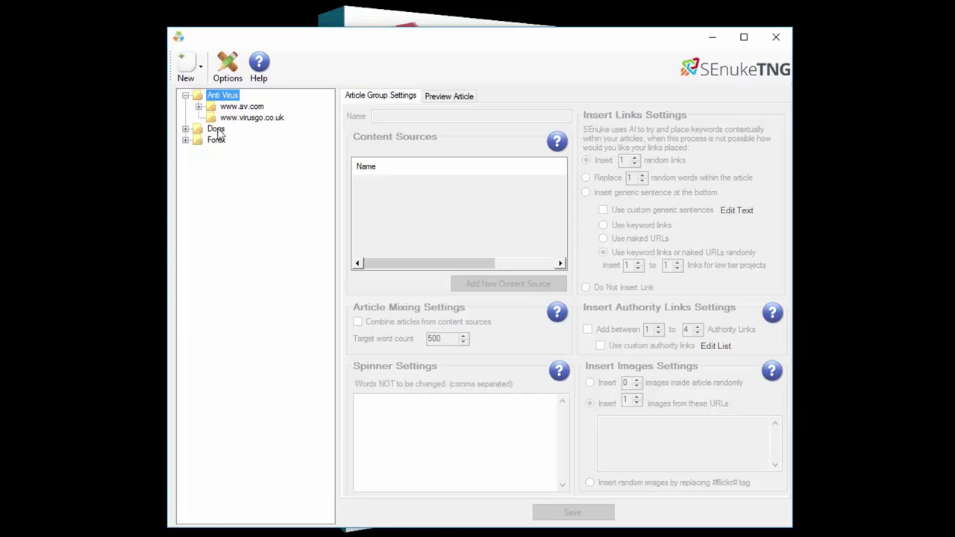
click(185, 129)
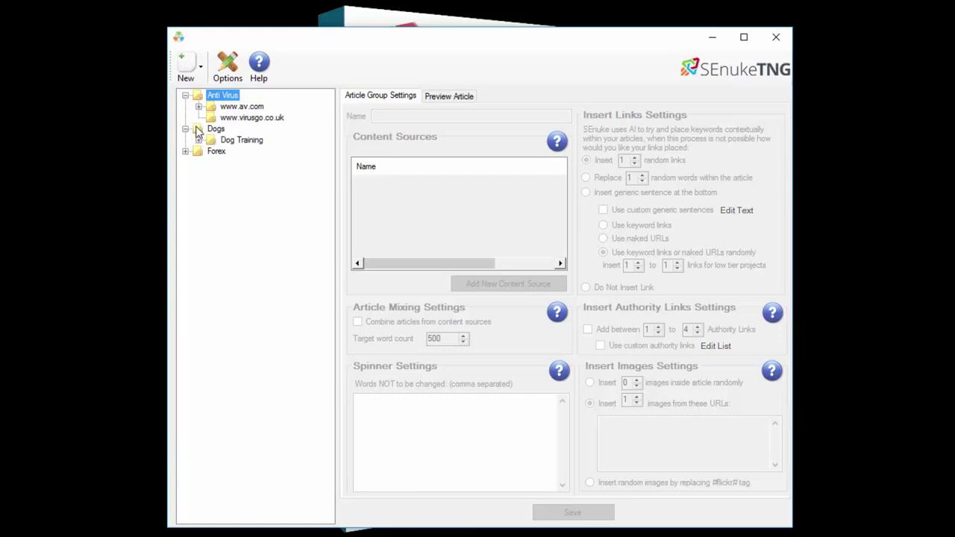
click(198, 140)
click(248, 150)
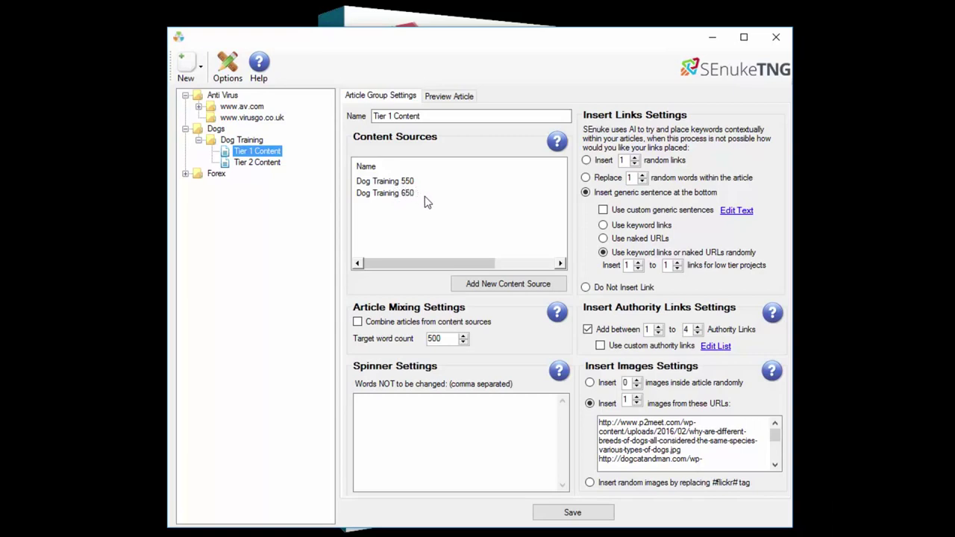
- Try out a new content source using Free Articles, look through the available spinners, and discard the source
click(509, 287)
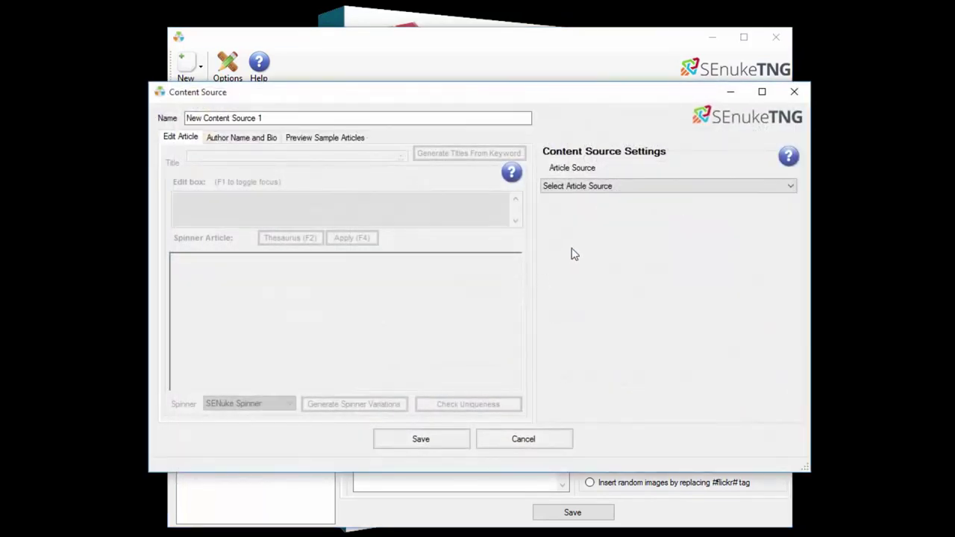
click(658, 189)
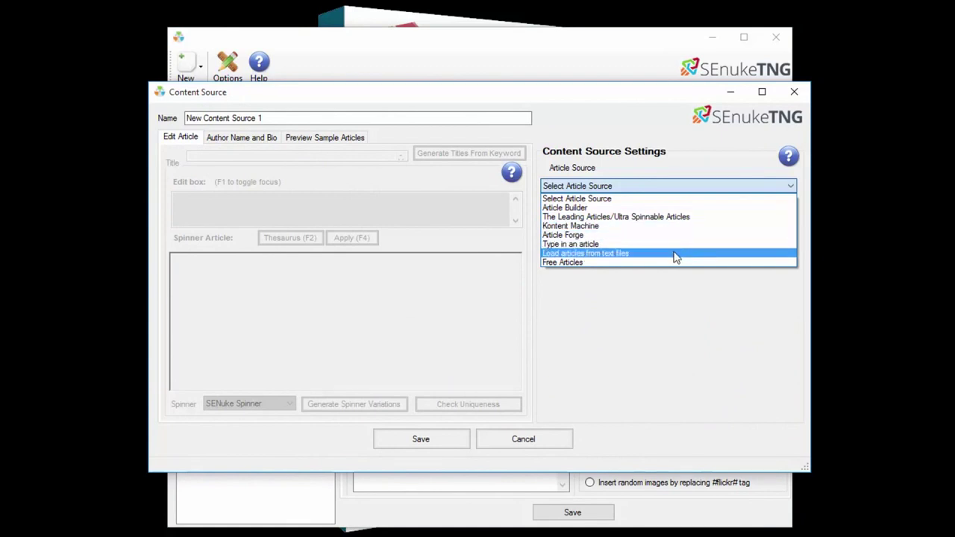
click(625, 263)
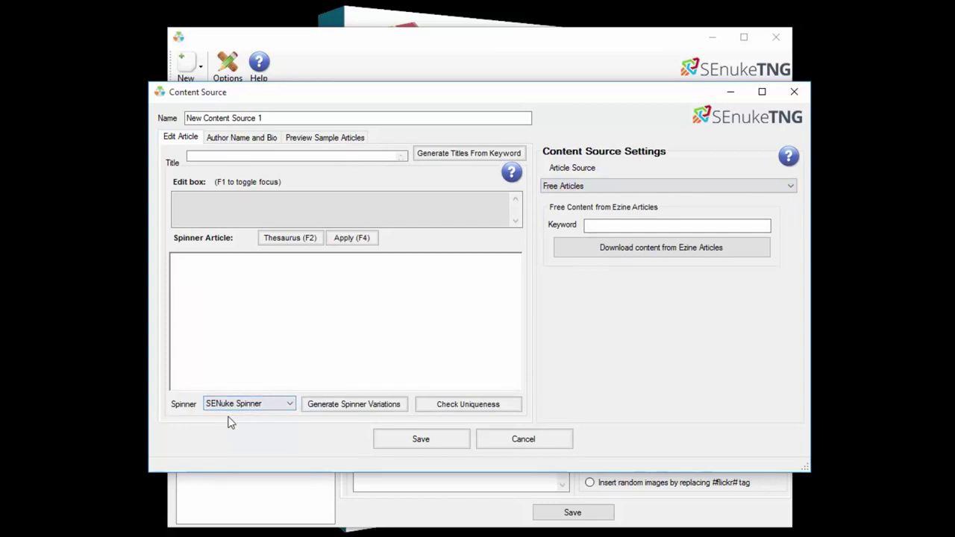
click(274, 403)
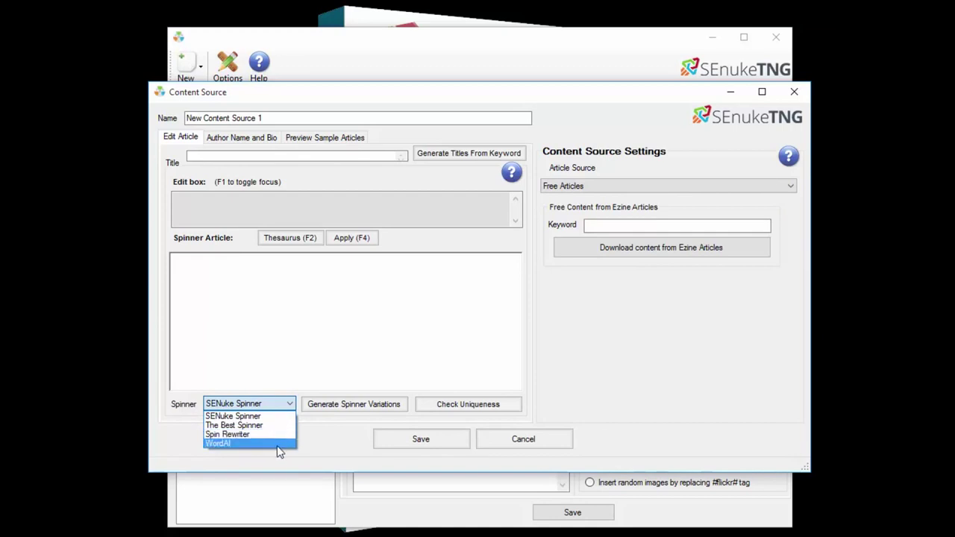
click(608, 434)
click(544, 444)
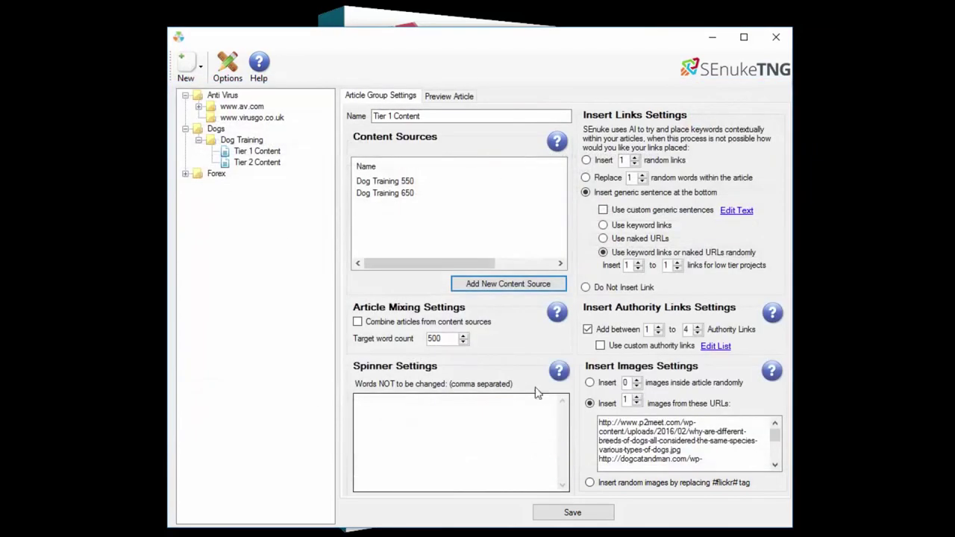
- Look at the Tier 2 Content group's settings and return to the Tier 1 Content group
click(387, 186)
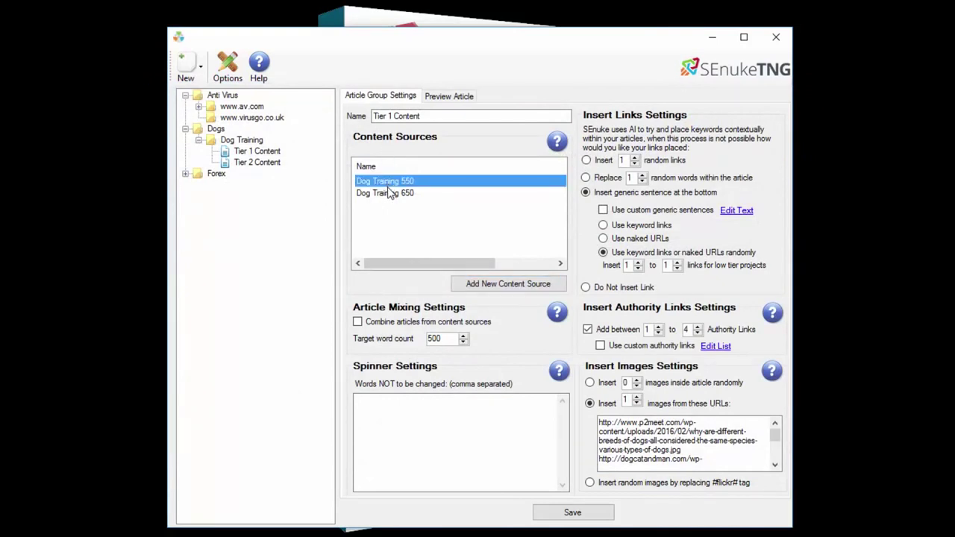
click(271, 166)
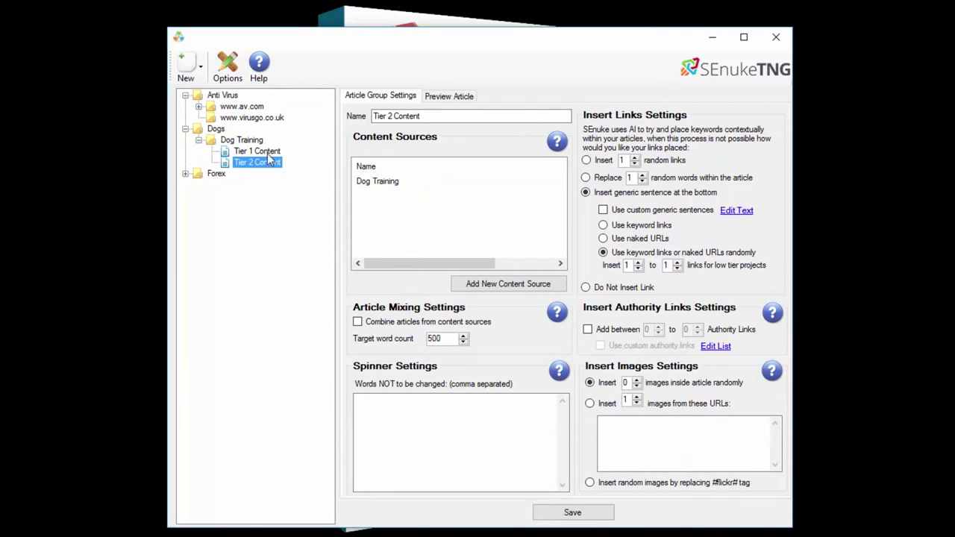
click(267, 152)
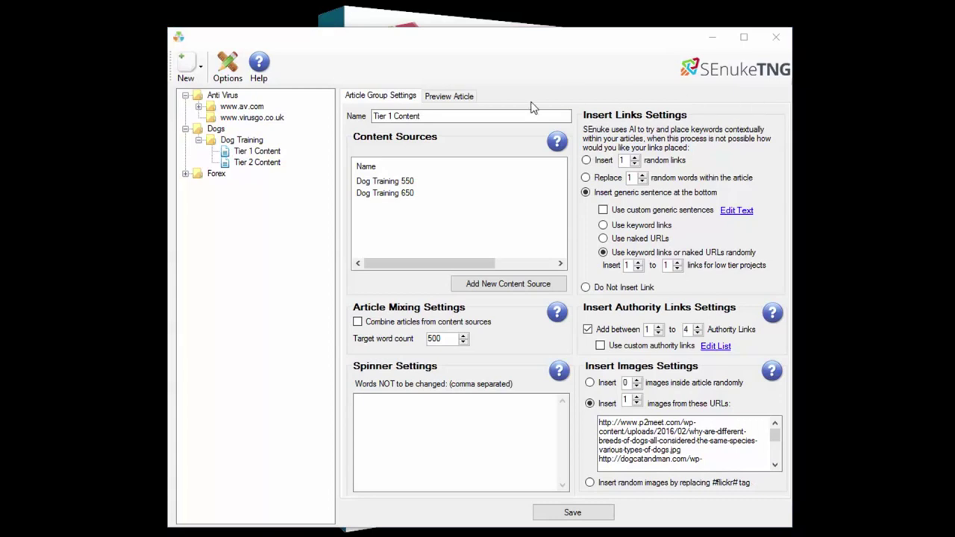
- Spin an article preview of Tier 1 Content for the keyword "dog" and examine the links placed in the text
click(441, 99)
click(456, 124)
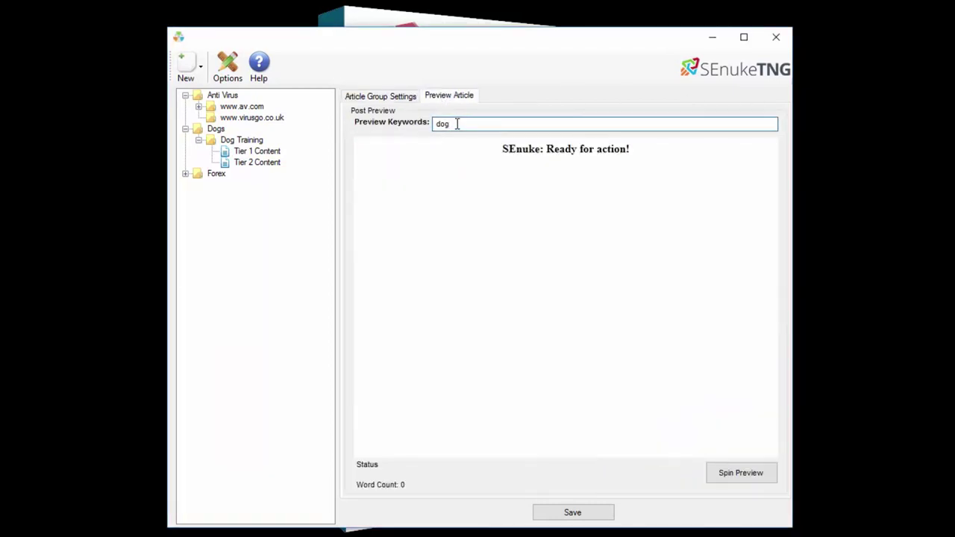
click(742, 476)
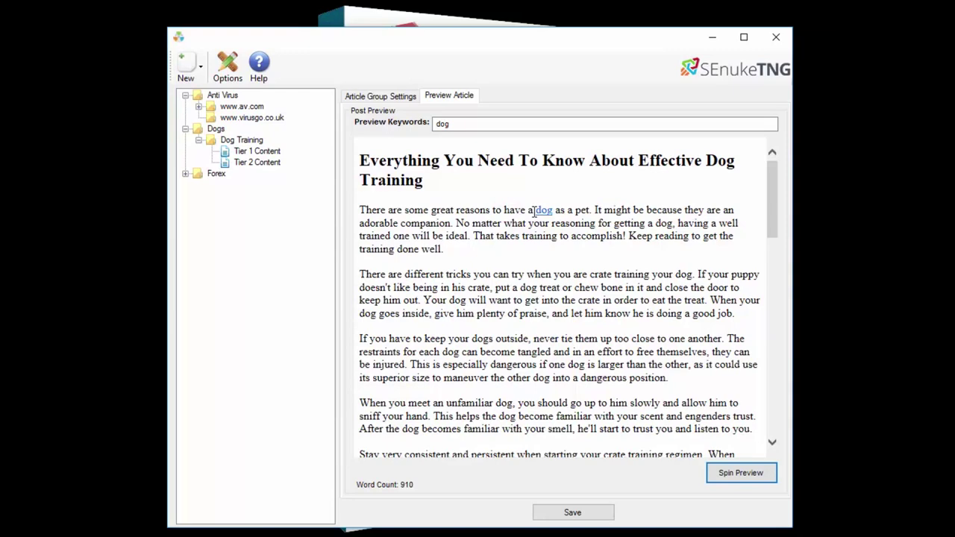
scroll(532, 298, down, 4)
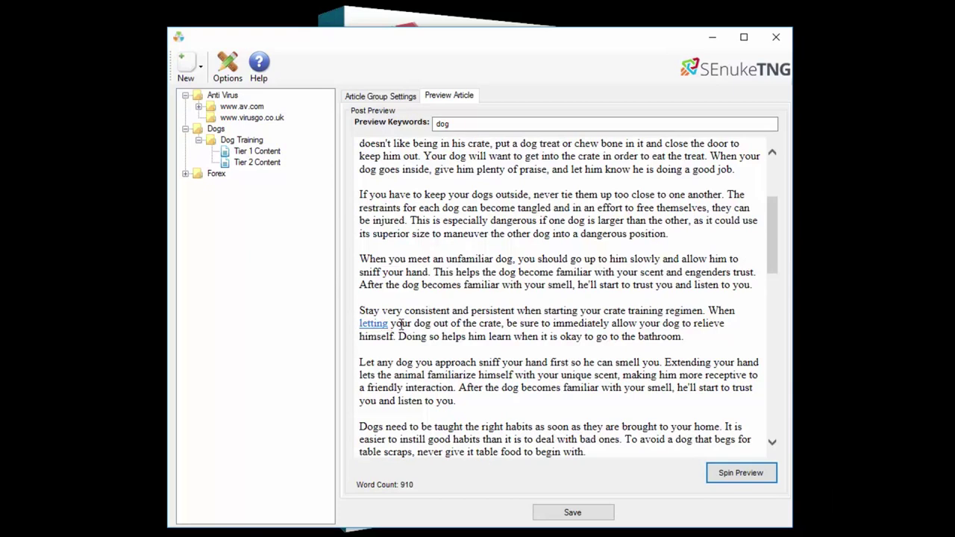
- Set the maximum number of authority links to 6 and turn off authority link insertion for Tier 1 Content
click(369, 99)
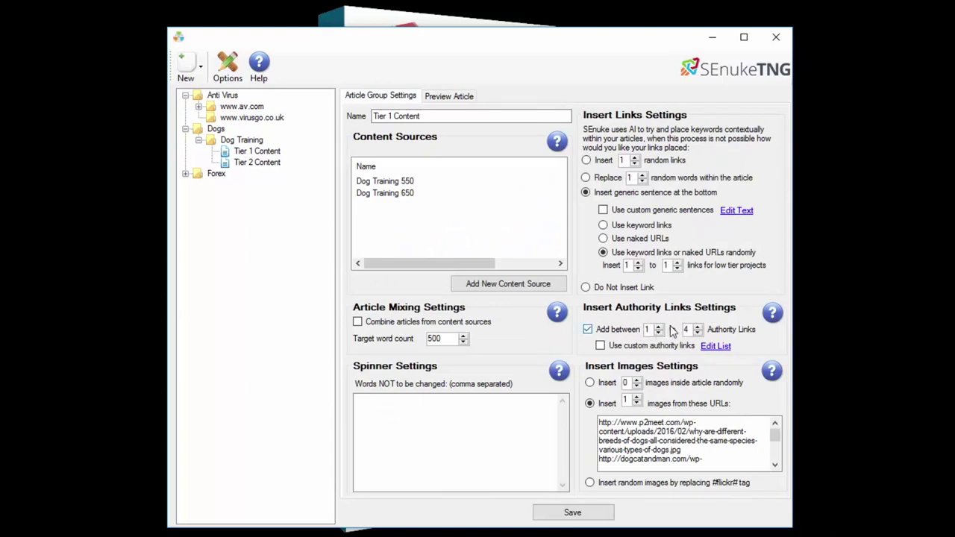
click(697, 326)
click(697, 326)
click(611, 334)
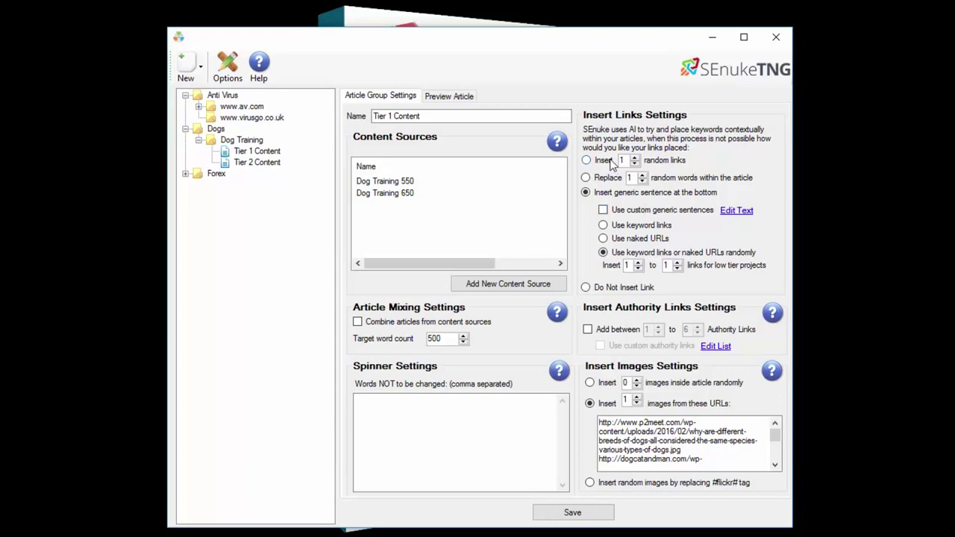
- Set link placement to insert 1 random link and spin an article preview for the keyword "oranges"
click(586, 161)
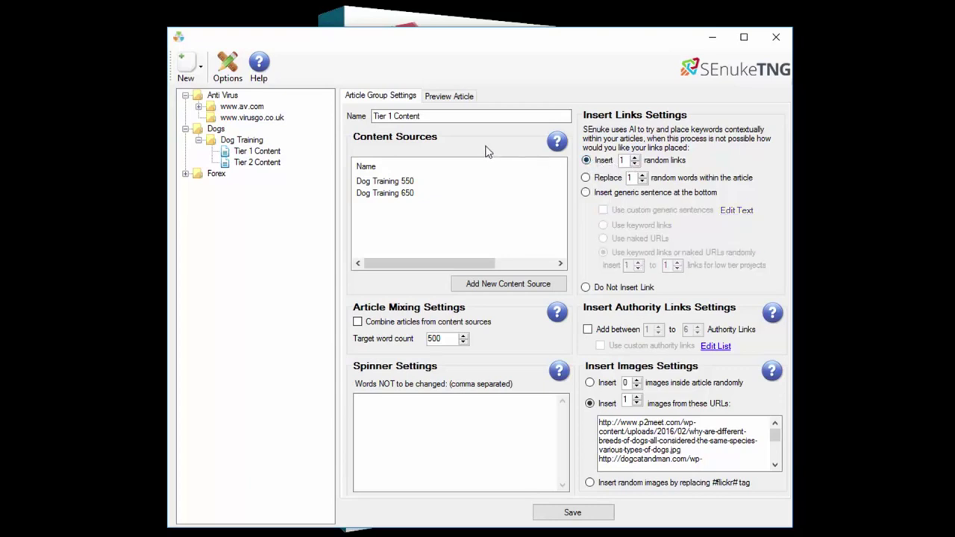
click(449, 96)
double_click(464, 123)
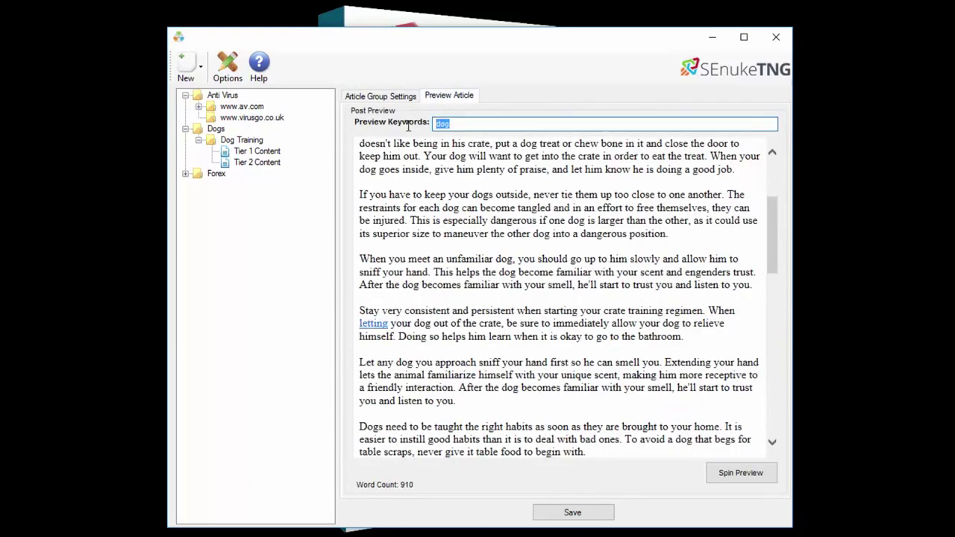
text(oranges)
click(739, 475)
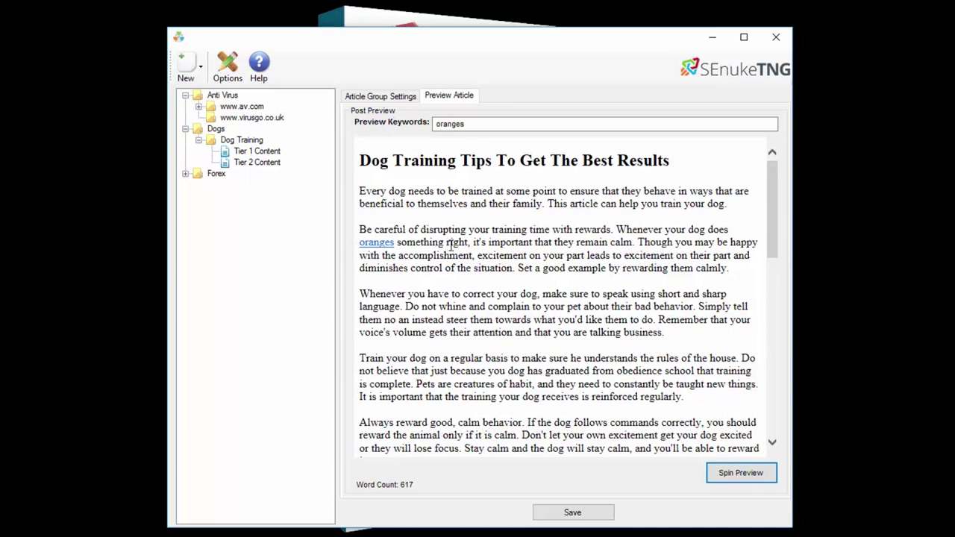
- Switch link placement to replace 1 random word within the article and spin a new preview
click(380, 97)
click(586, 179)
click(449, 97)
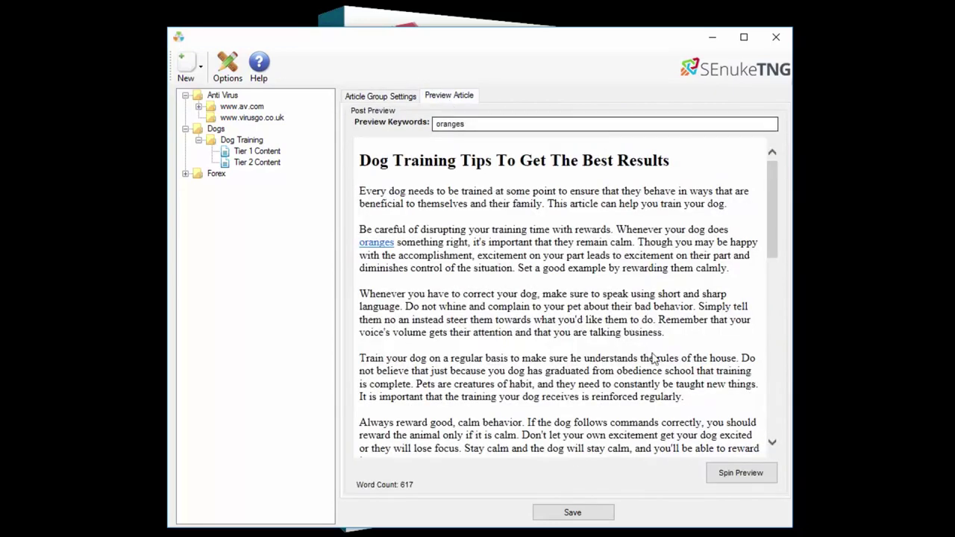
click(727, 473)
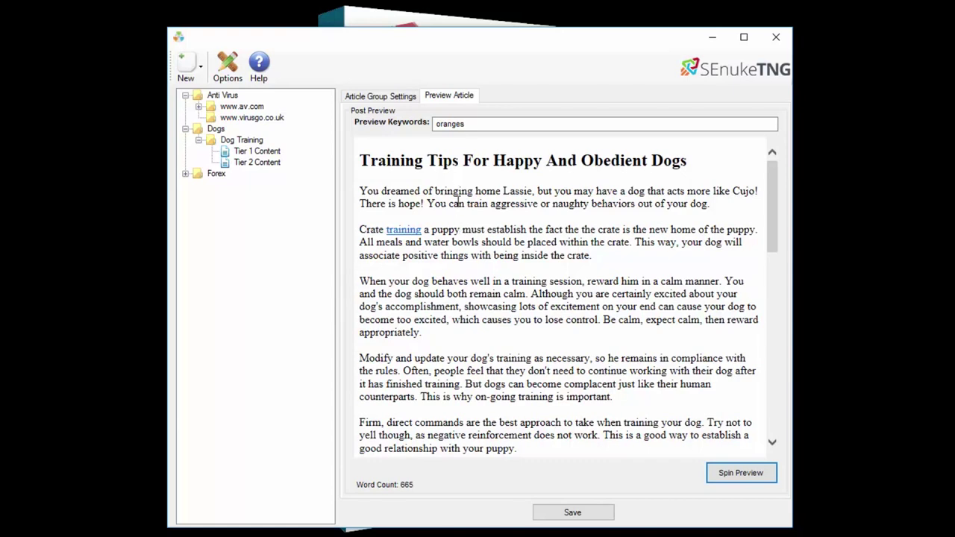
- Set link placement to a generic sentence at the bottom of the article that uses keyword links
click(401, 97)
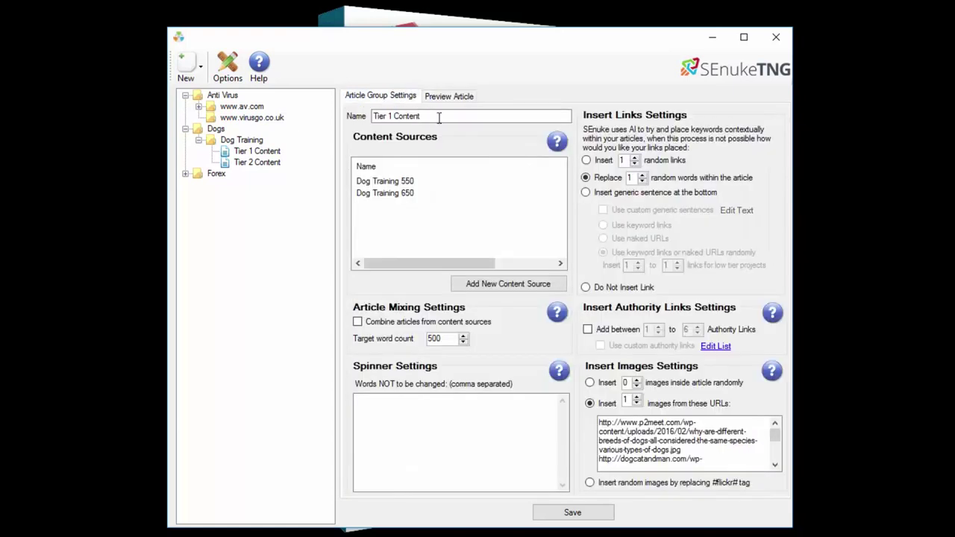
click(591, 193)
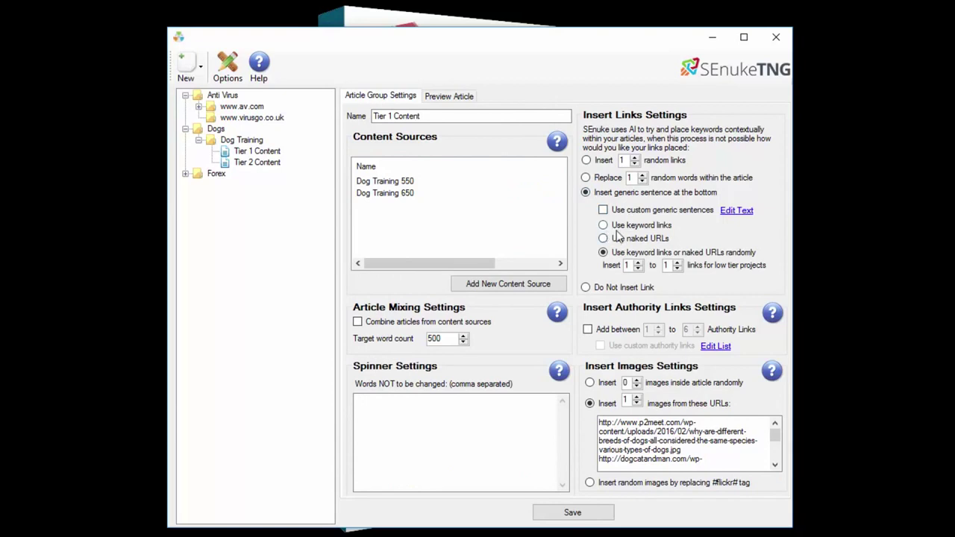
click(603, 225)
- Spin a preview with the generic-sentence setting and examine the article's image, closing link sentence and author bio
click(448, 96)
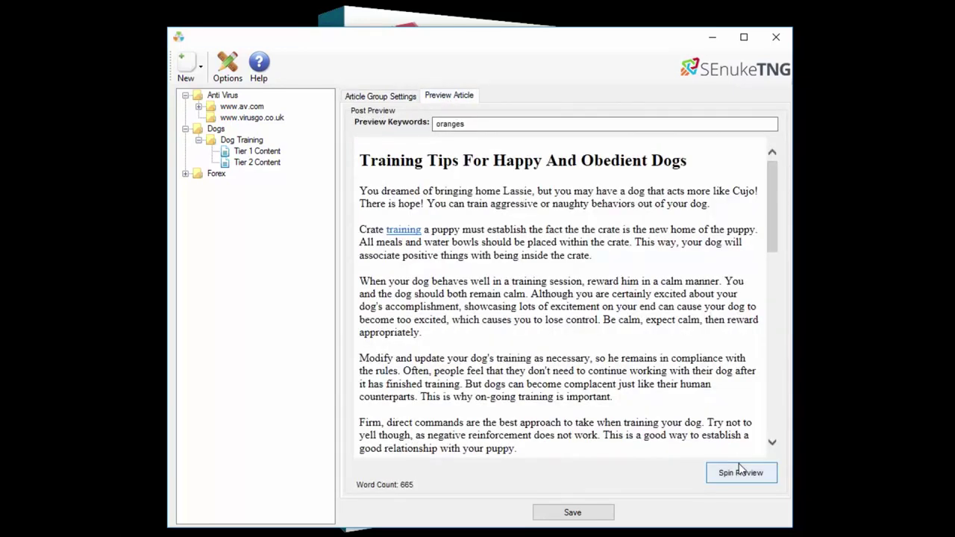
click(740, 472)
scroll(481, 249, down, 3)
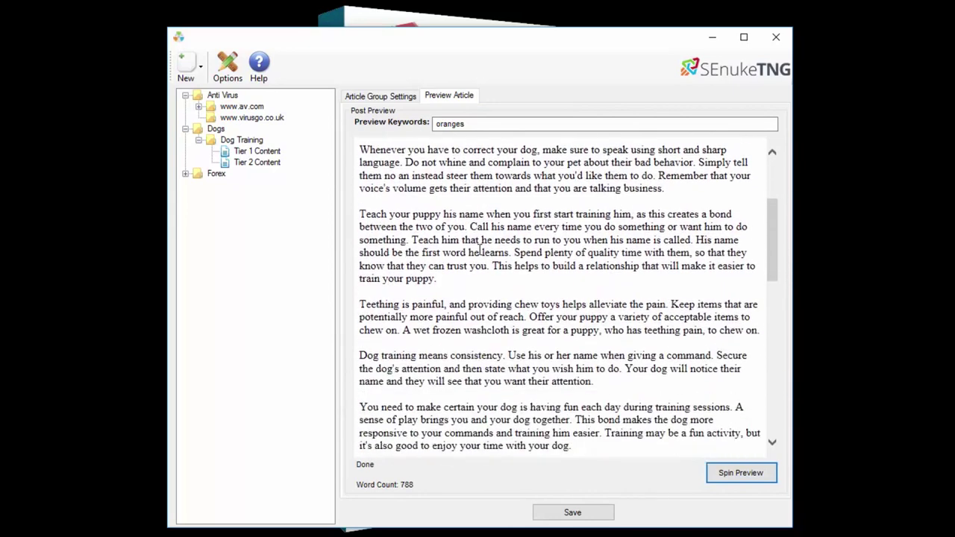
scroll(481, 249, down, 10)
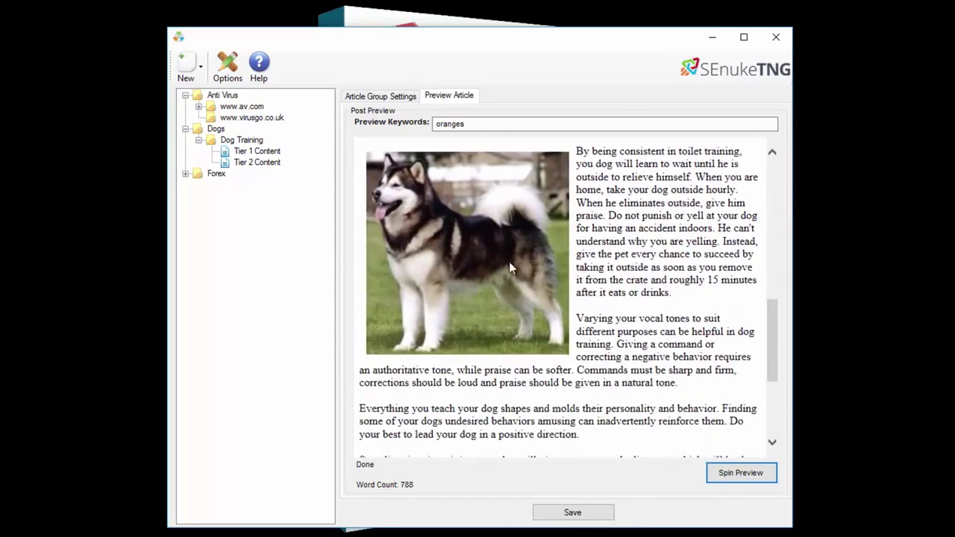
scroll(499, 261, down, 5)
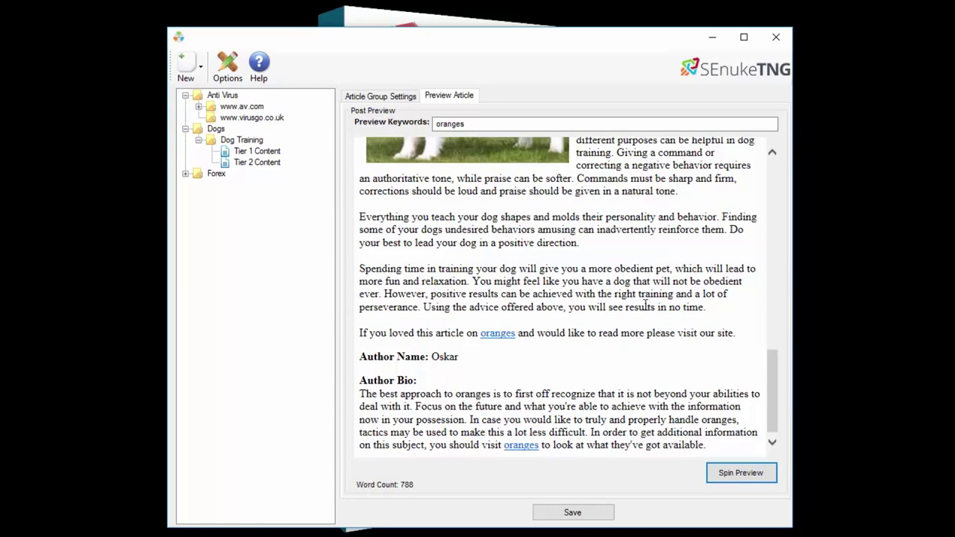
scroll(646, 302, up, 5)
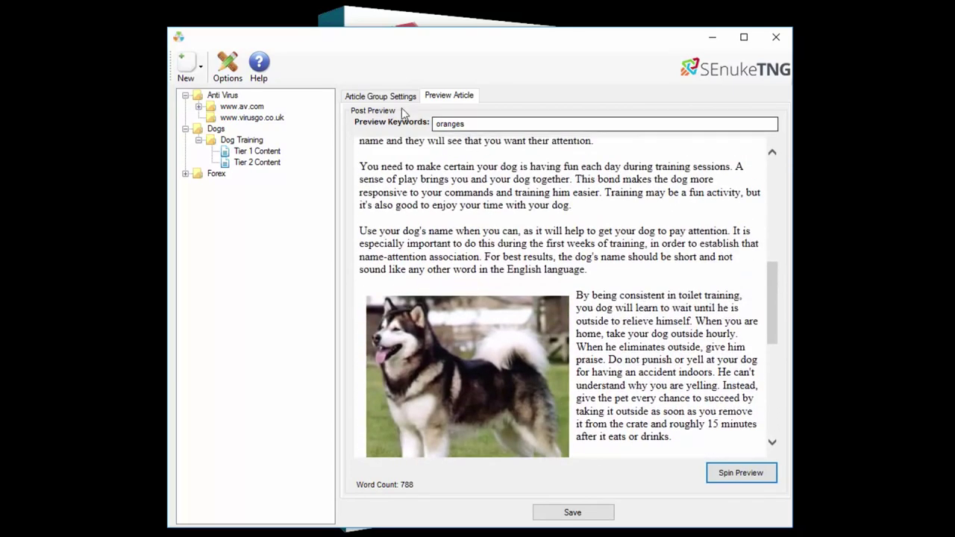
- Change the generic bottom sentence to use naked URLs and spin a new article preview
click(375, 98)
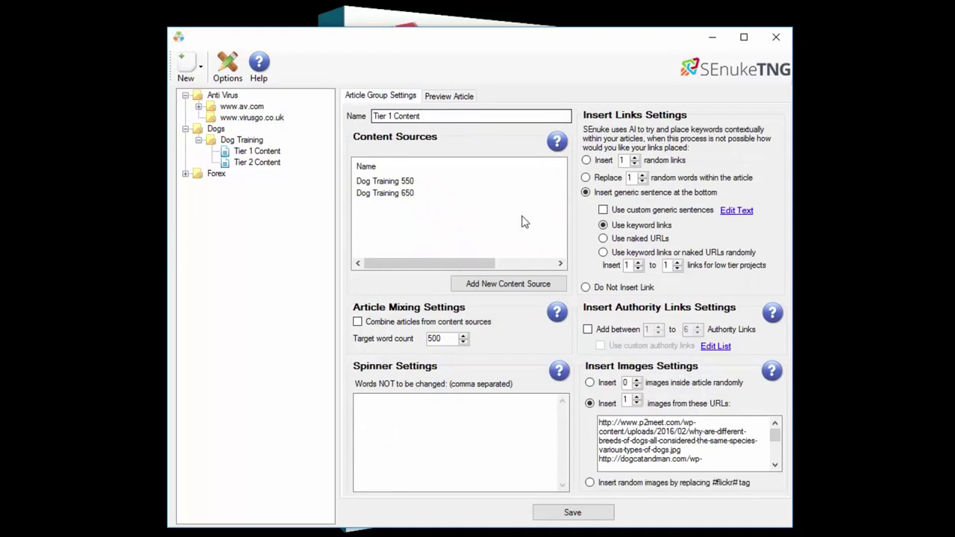
click(603, 239)
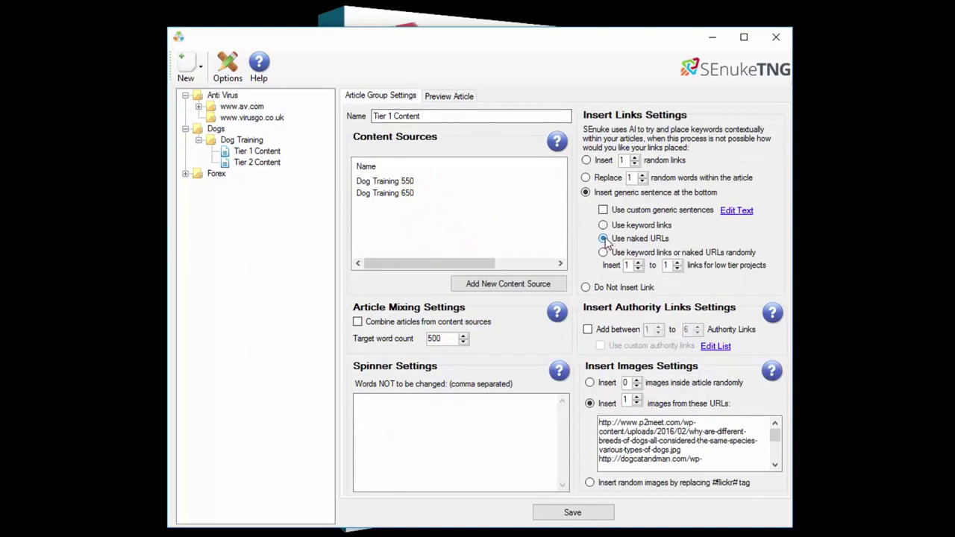
click(446, 97)
click(735, 474)
- Examine the naked URL sentence at the article's end and the inserted image, and spin another preview
scroll(642, 345, down, 2)
scroll(641, 345, down, 12)
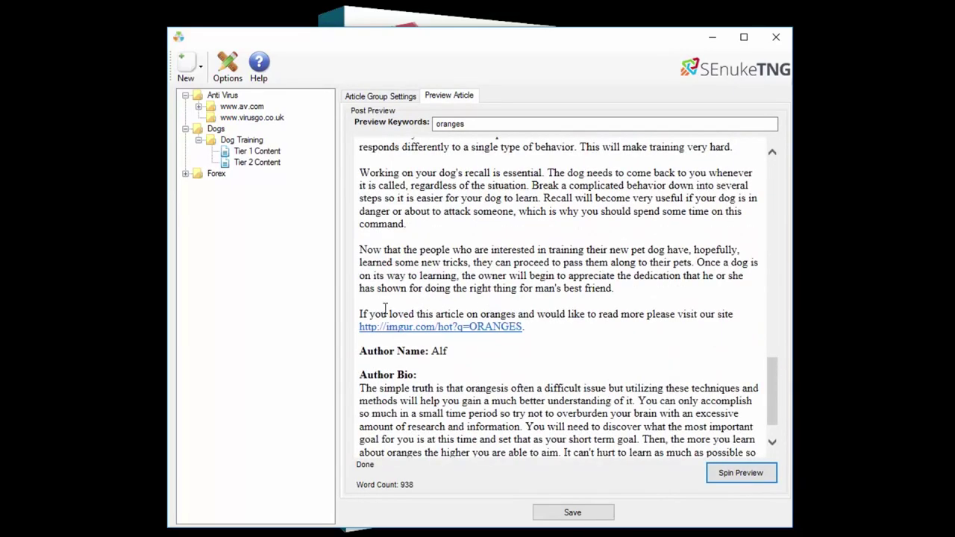
double_click(487, 314)
click(531, 312)
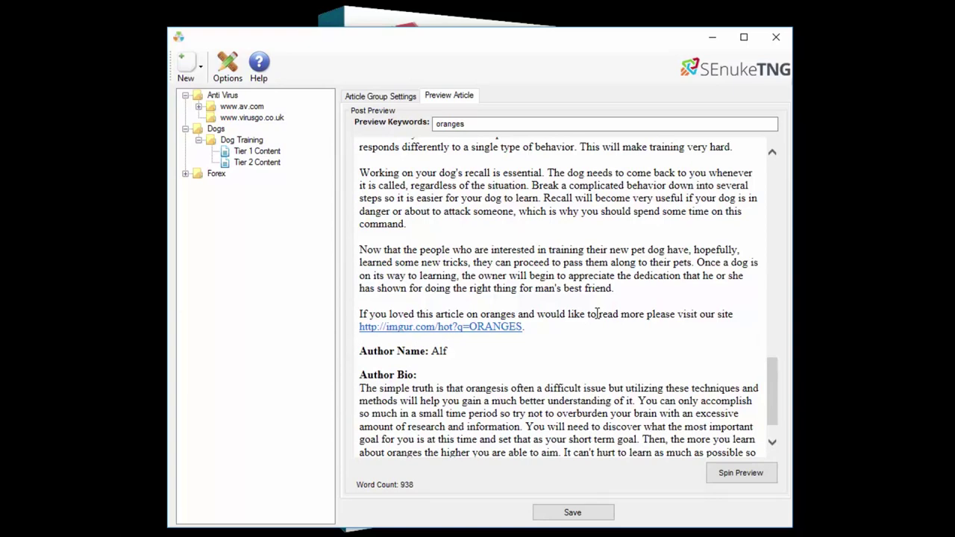
scroll(597, 314, up, 8)
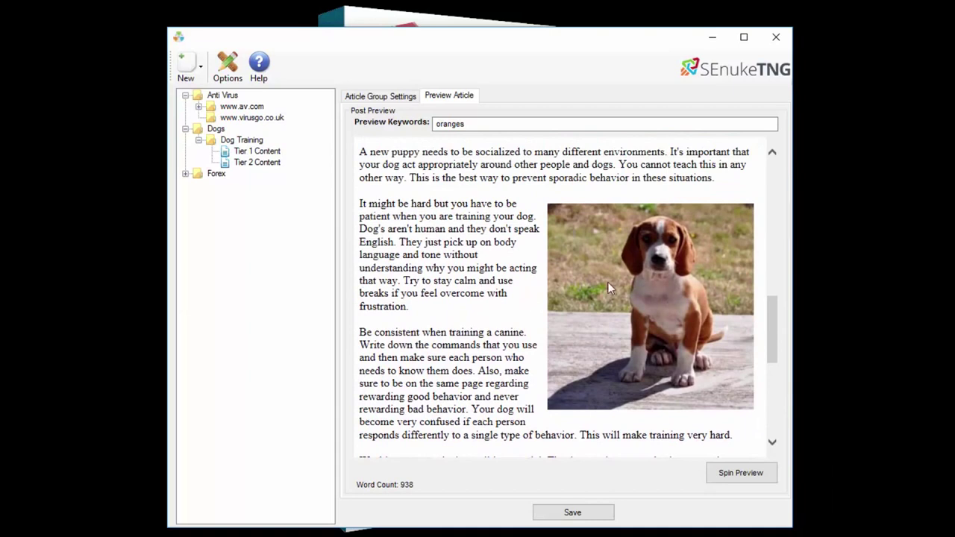
click(730, 476)
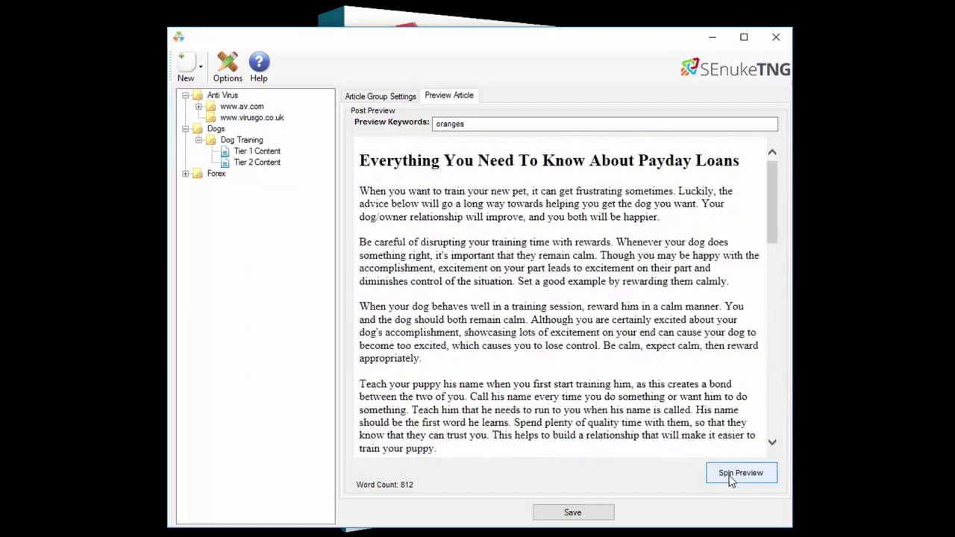
- Switch the article group's image insertion to 1 image placed randomly inside the article
scroll(627, 364, down, 7)
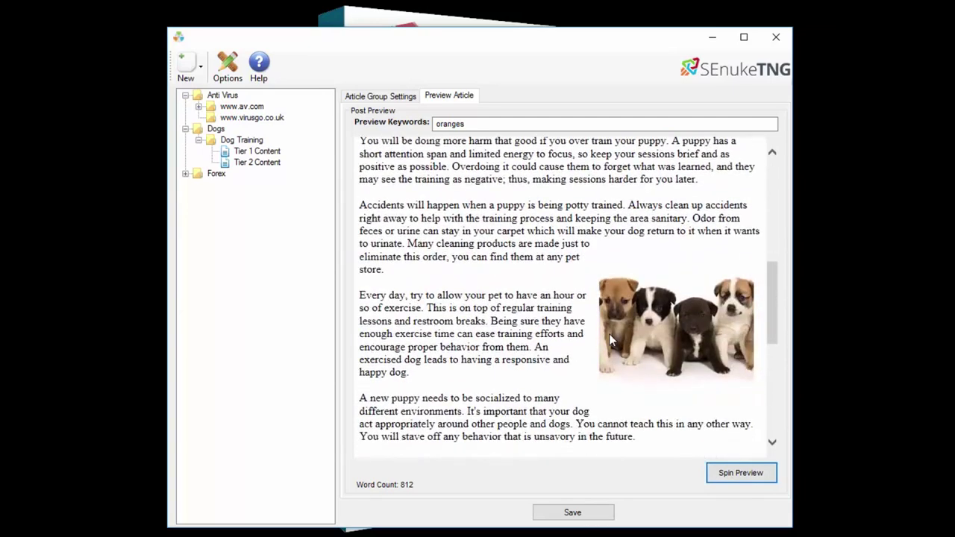
click(381, 97)
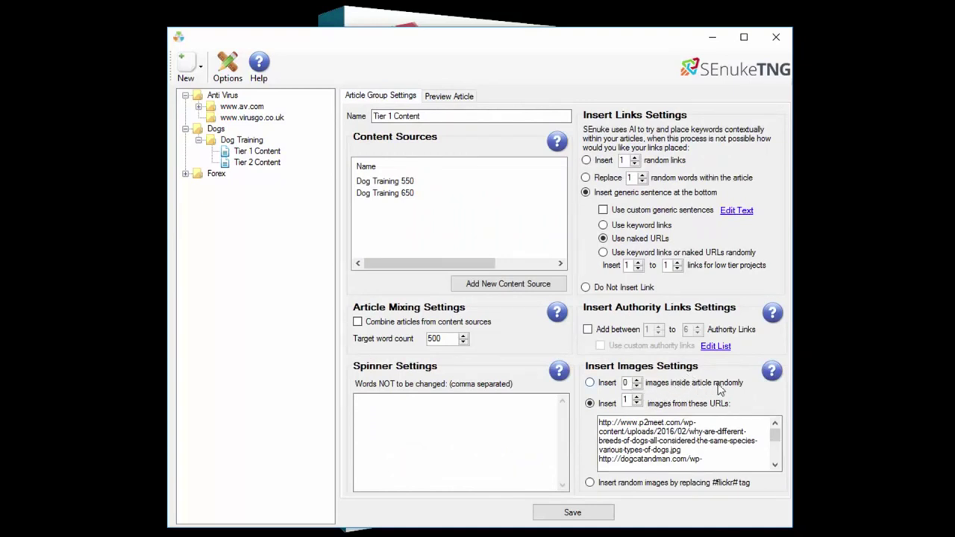
click(589, 382)
click(637, 379)
- Spin two article previews with the random image setting and examine the picture inserted in each
click(450, 97)
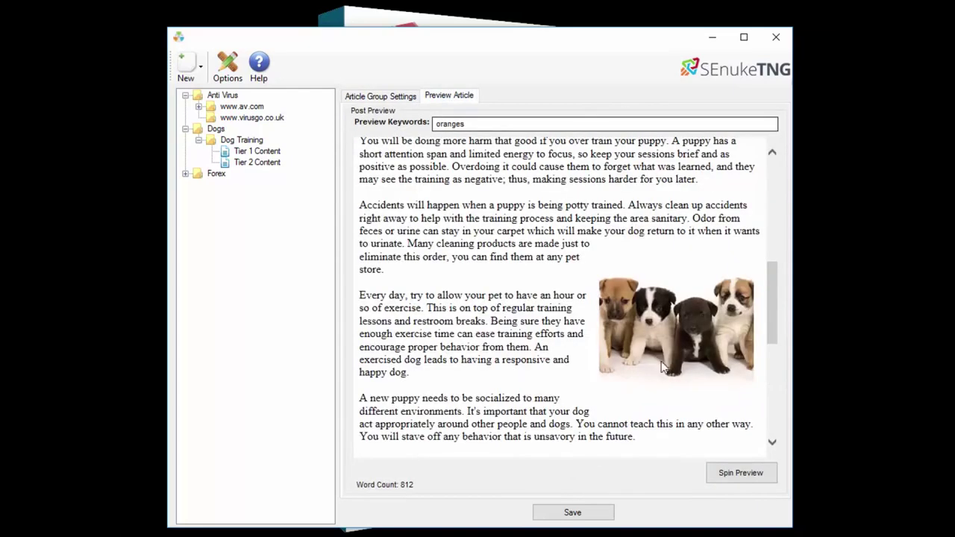
click(736, 473)
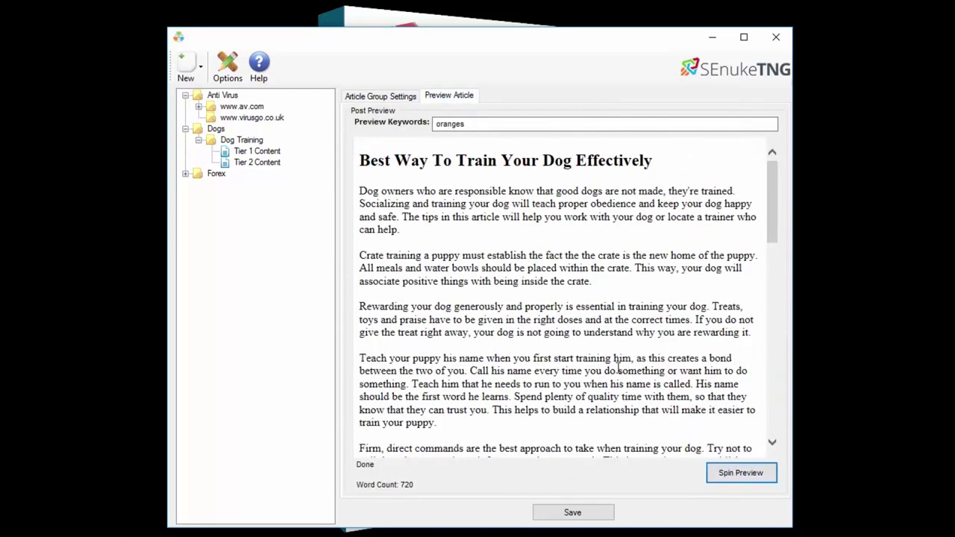
scroll(563, 302, down, 3)
scroll(563, 302, down, 4)
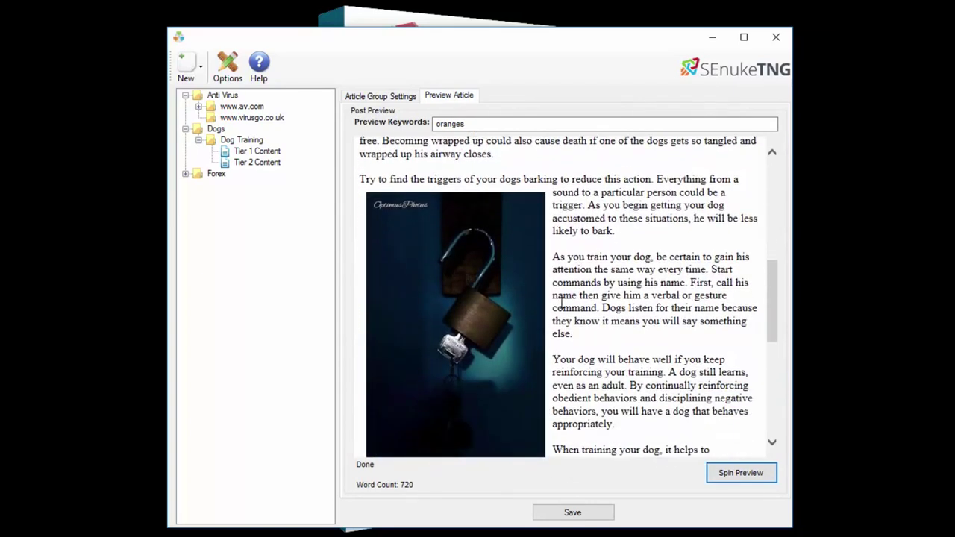
scroll(579, 300, down, 3)
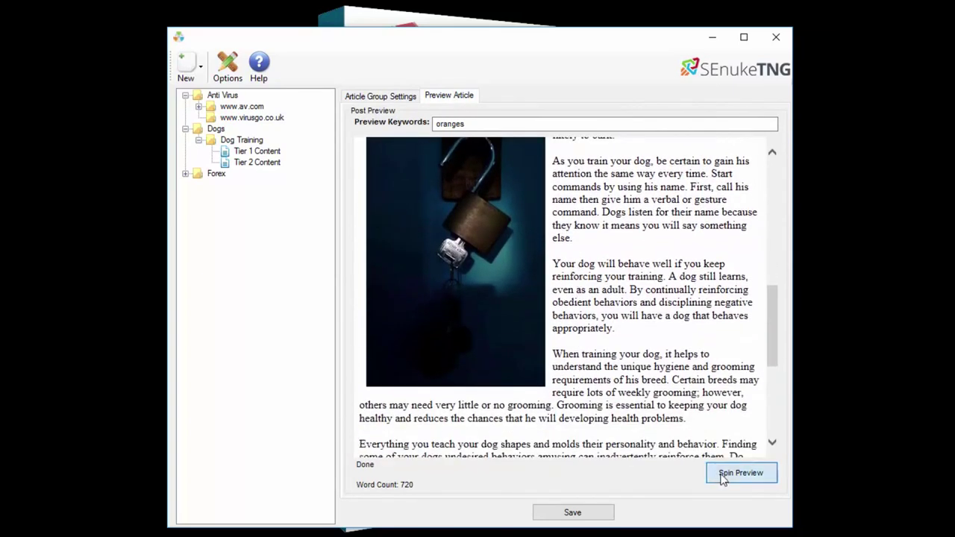
click(721, 474)
scroll(581, 301, down, 10)
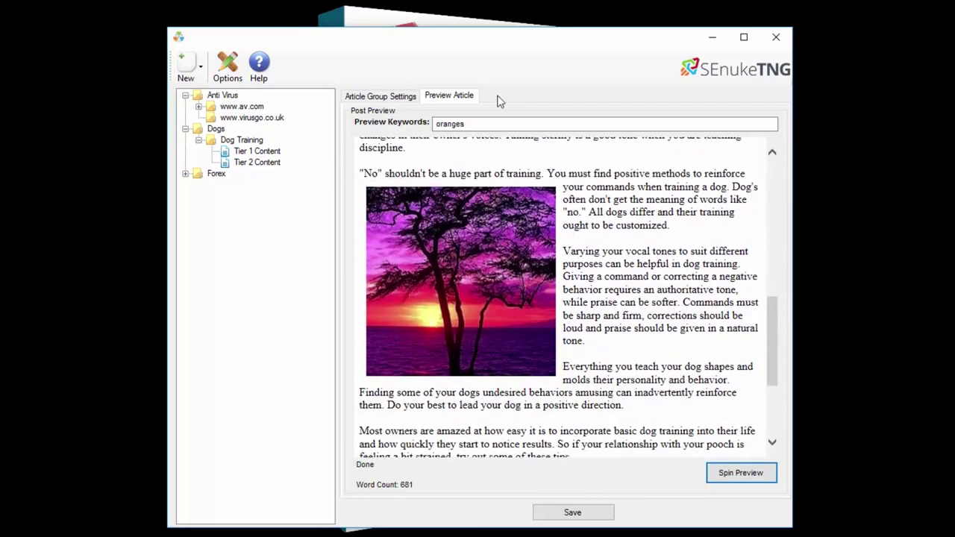
- Set image insertion back to 1 image from the listed URLs and spin a new article preview
click(405, 97)
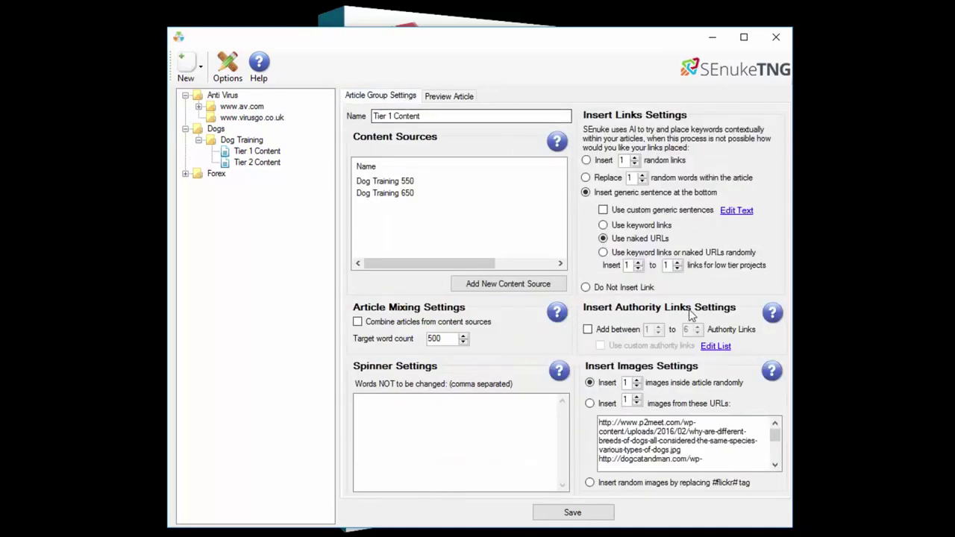
click(590, 403)
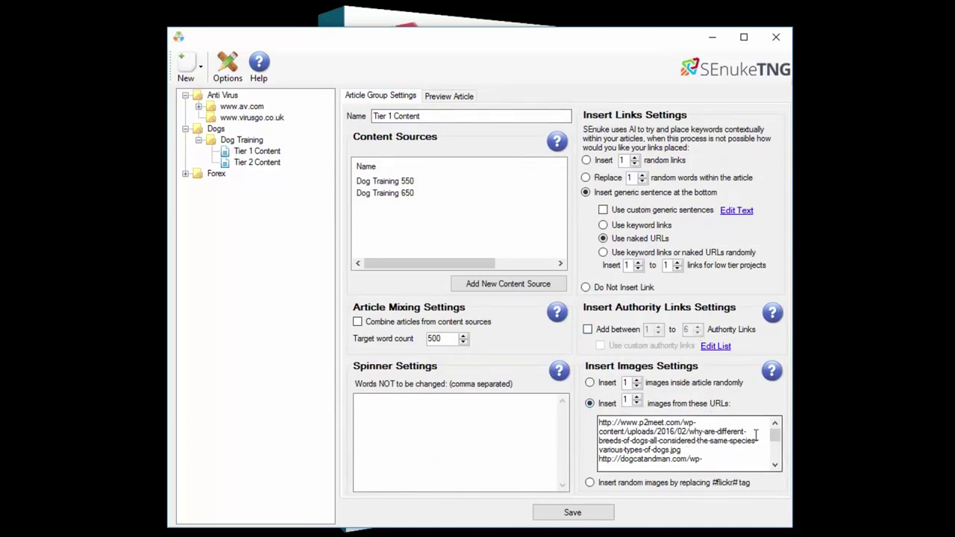
click(449, 96)
click(743, 476)
- Examine the image in the preview, spin another to check its image, and return to the article group settings
scroll(458, 296, down, 2)
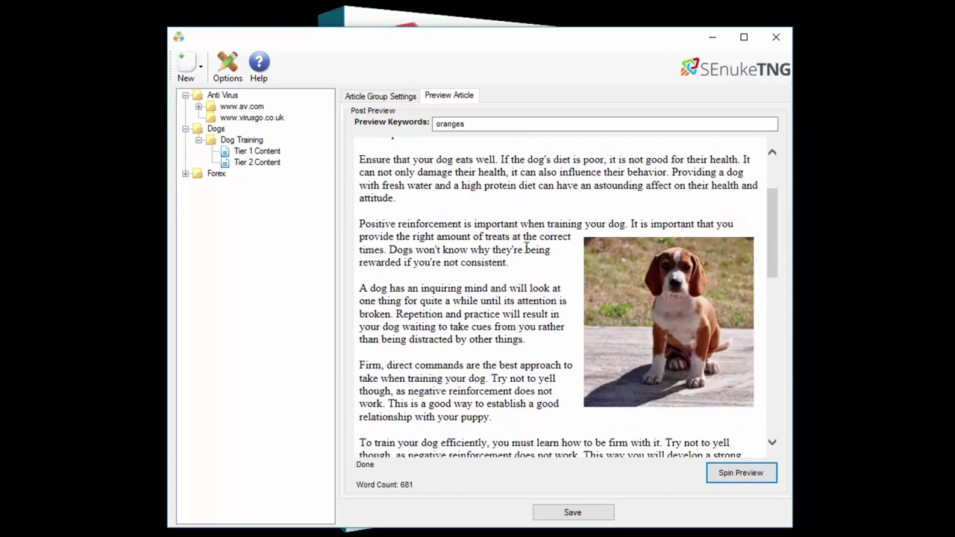
click(728, 474)
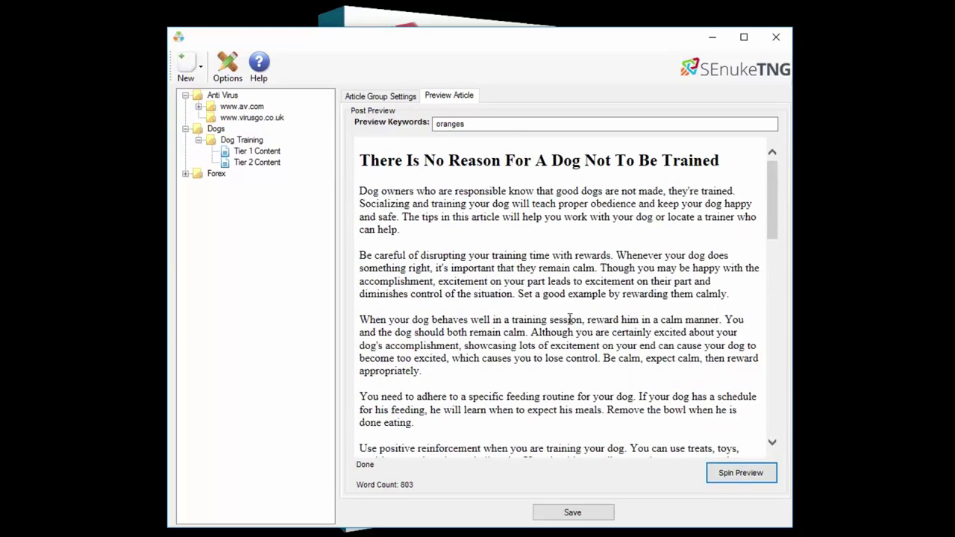
scroll(568, 317, down, 5)
scroll(567, 317, down, 2)
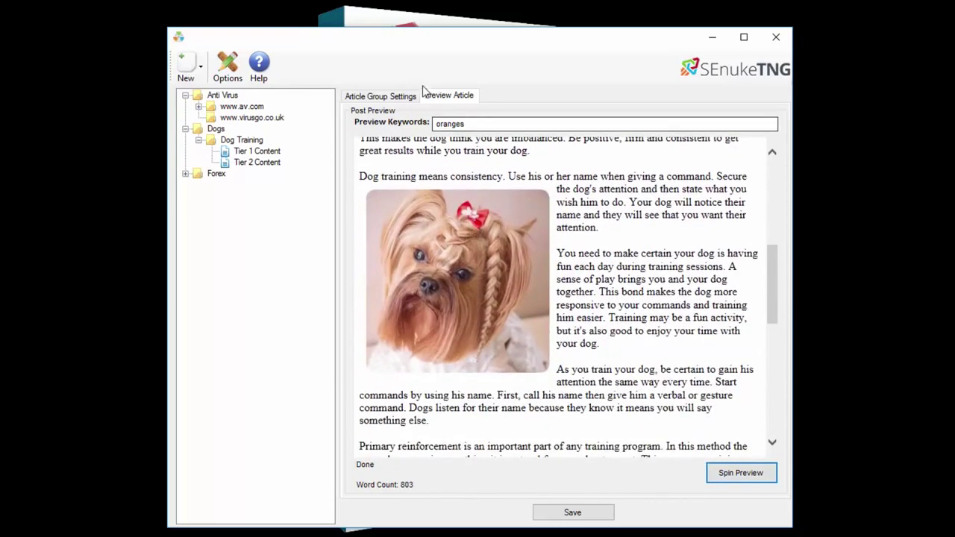
click(400, 96)
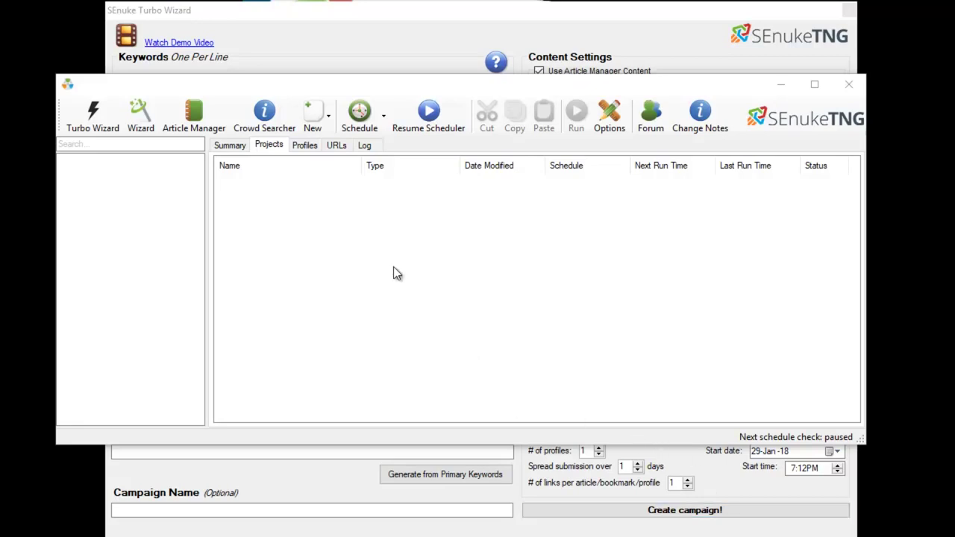
- In the Turbo Wizard, enter "dog training" as the primary keyword, then generate and review secondary keywords from it
drag(357, 11, 351, 2)
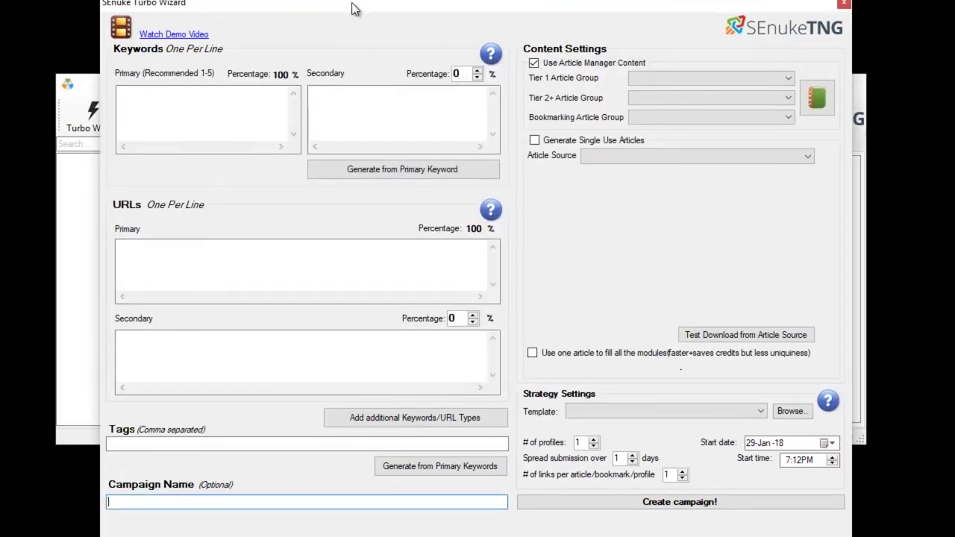
click(185, 113)
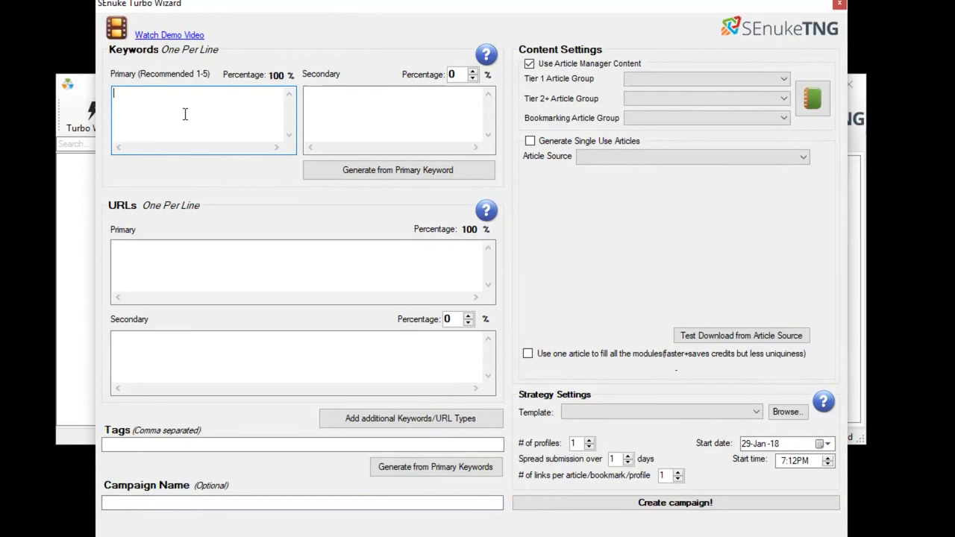
text(dog training)
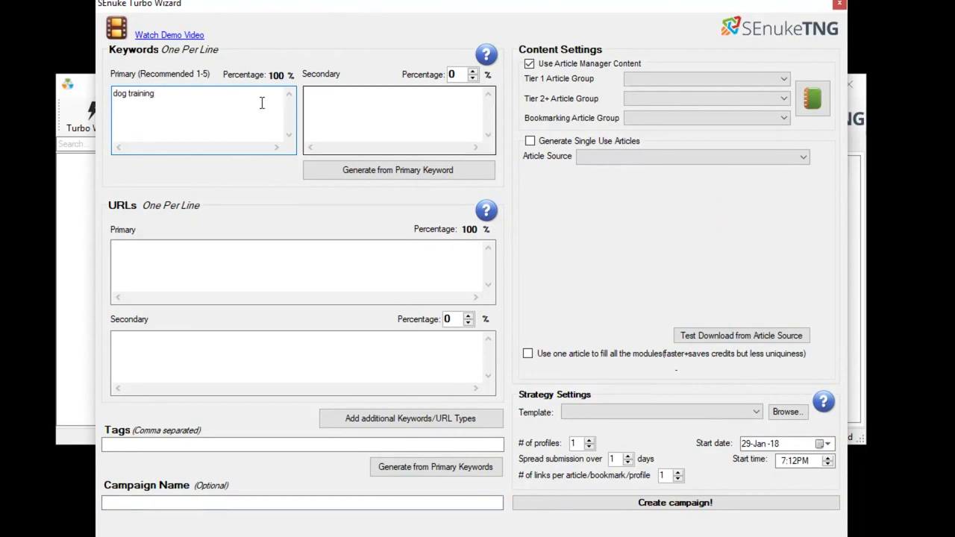
click(379, 126)
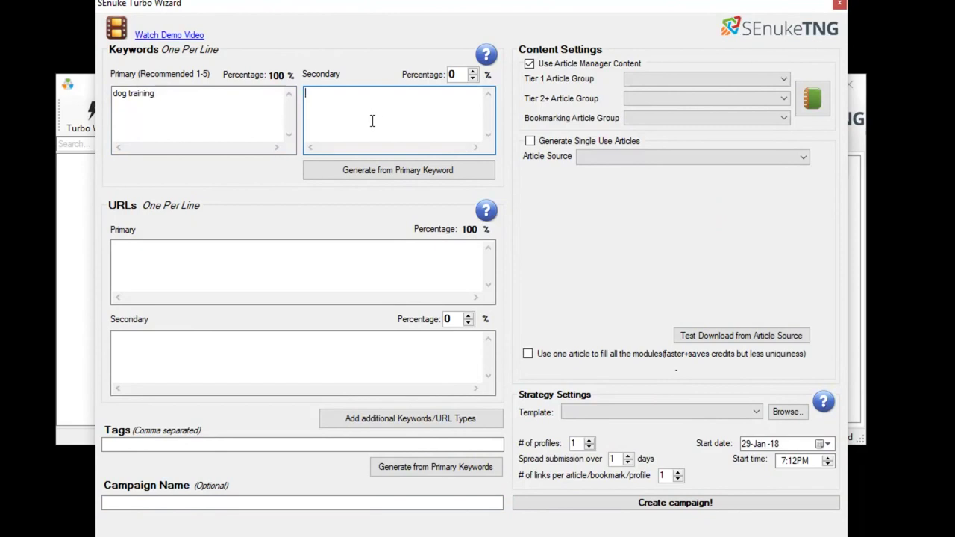
click(380, 170)
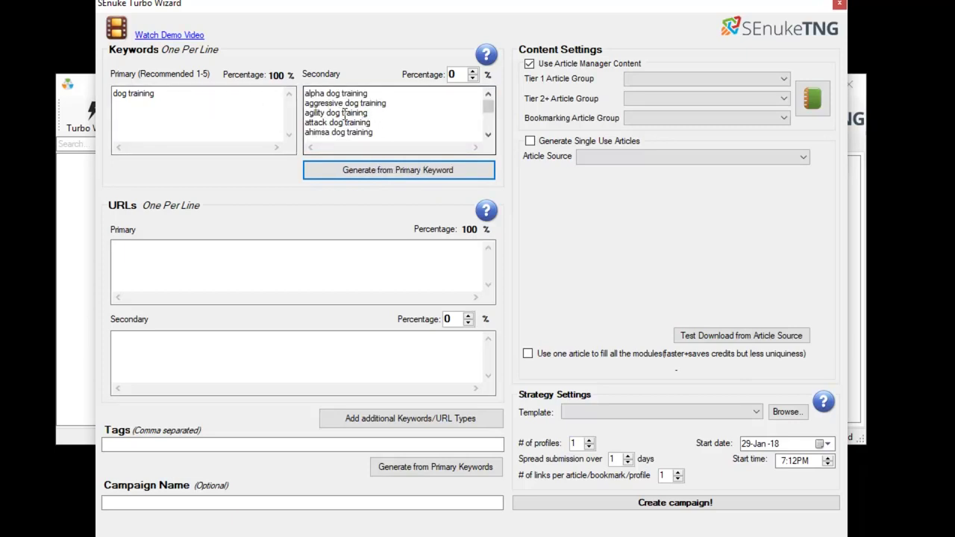
scroll(491, 145, down, 1)
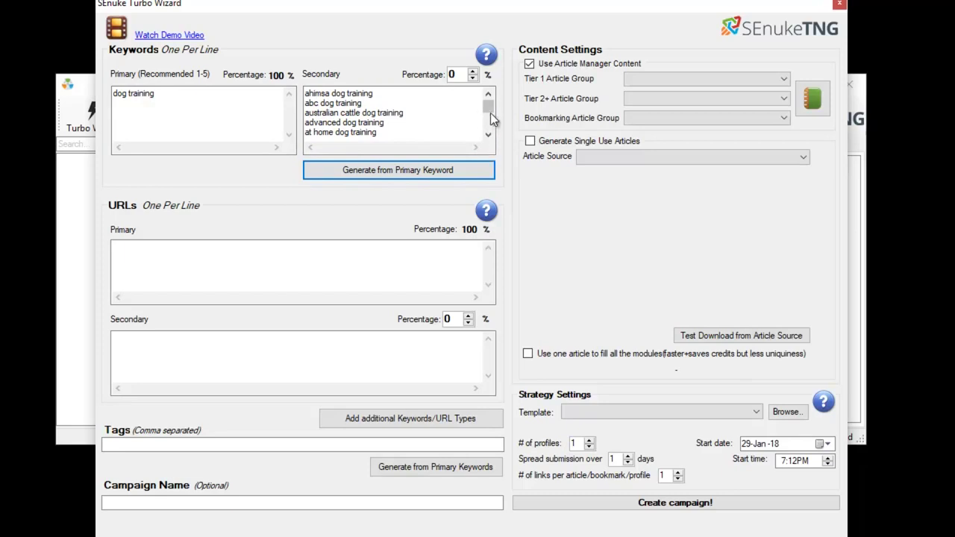
scroll(492, 135, down, 5)
scroll(492, 138, up, 10)
- Set the secondary keywords' percentage to 20
double_click(465, 76)
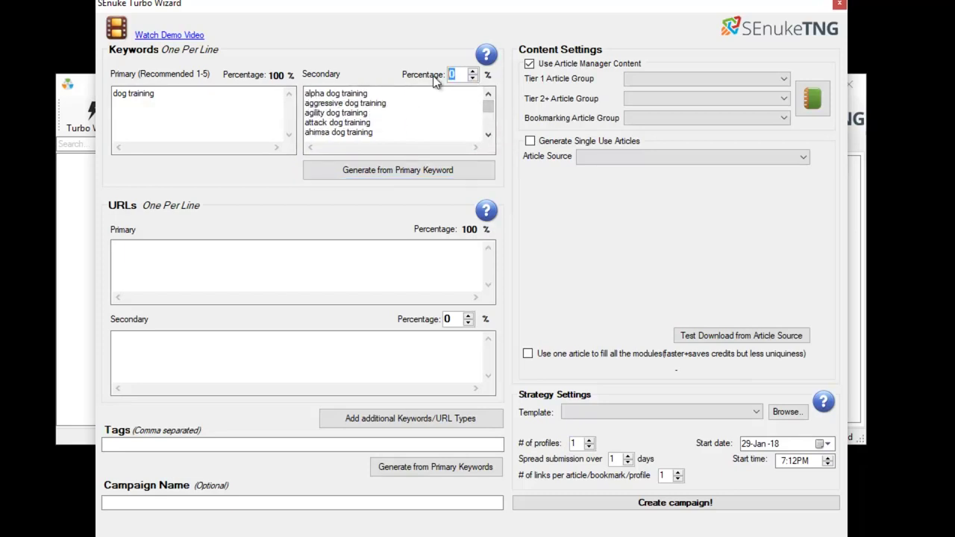
text(20)
click(250, 113)
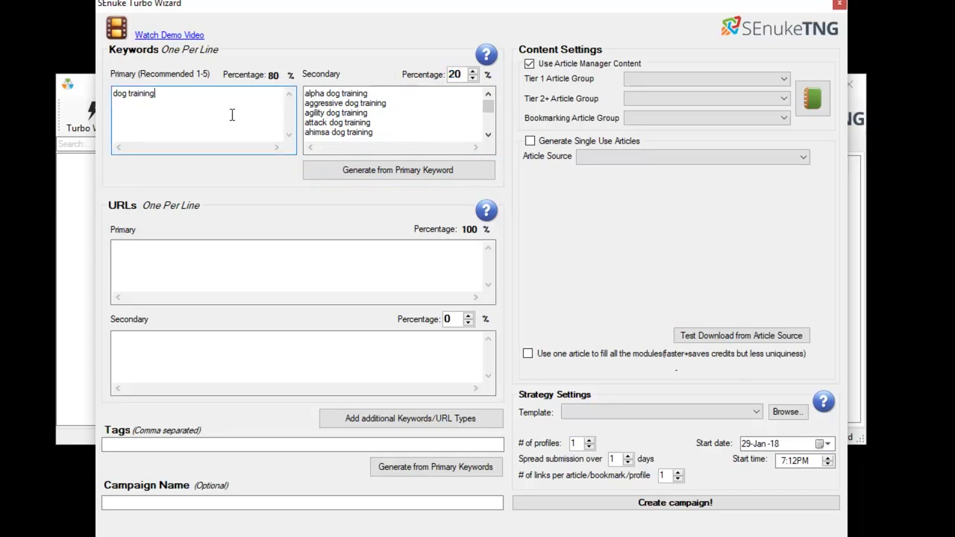
click(176, 270)
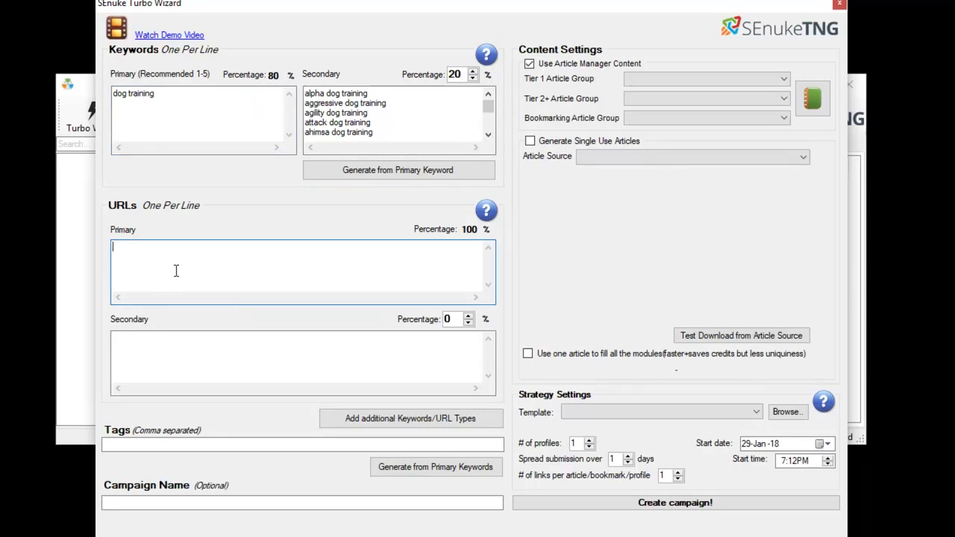
text(www.dogtraining.cmo)
key(BackSpace)
key(BackSpace)
text(om)
click(187, 354)
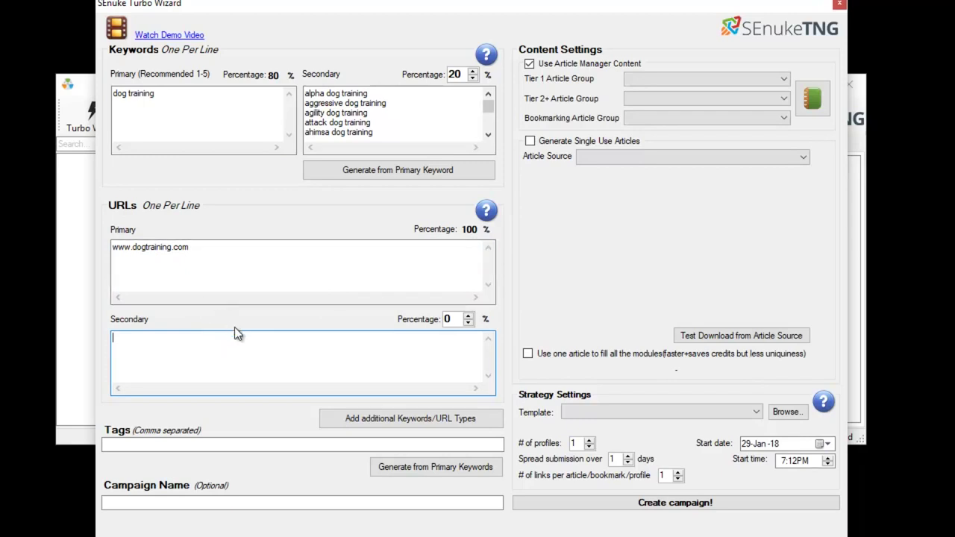
click(226, 262)
drag(229, 256, 87, 259)
click(161, 359)
- Enter the tags "dog training, discount dog training, dog obedience, canine training, puppy training" and name the campaign "Dog Training"
click(179, 443)
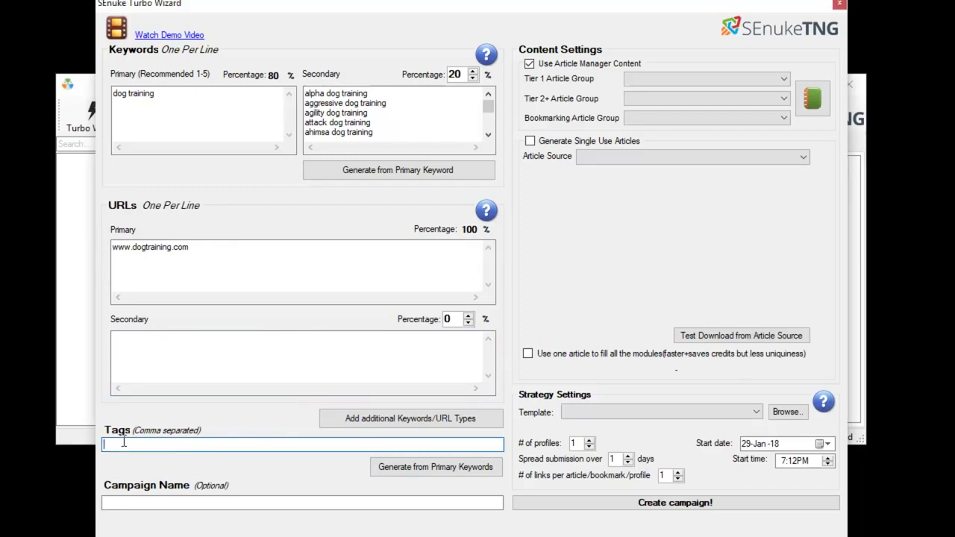
text(dog training, discount dog training, dog obedience, canine training, puppy training)
click(187, 504)
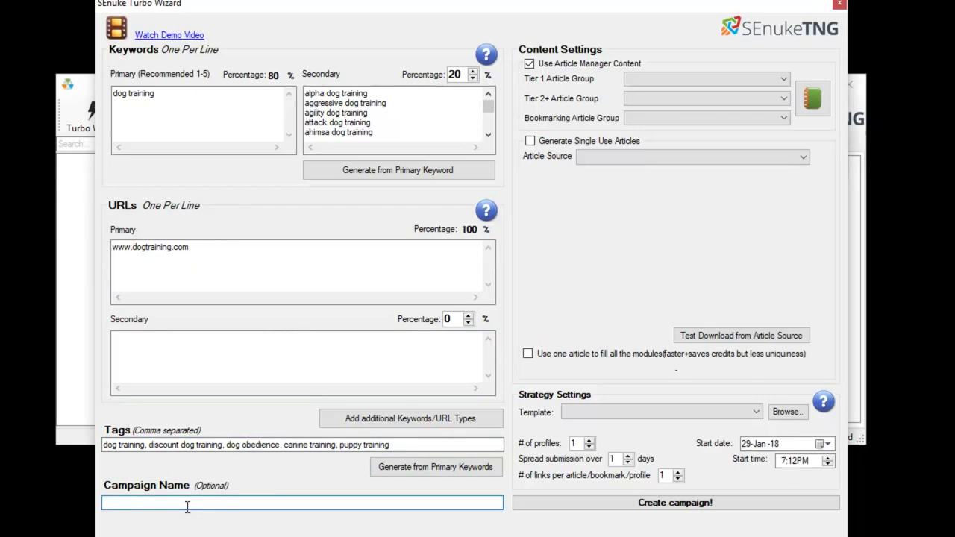
text(Dog Training)
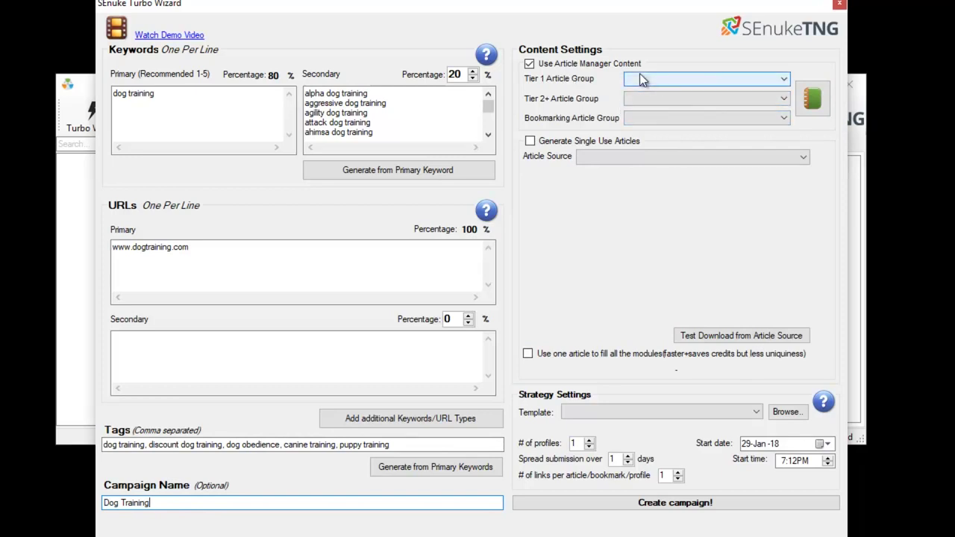
- Switch the content to single use articles from Article Builder in the dog training category
click(700, 78)
click(586, 90)
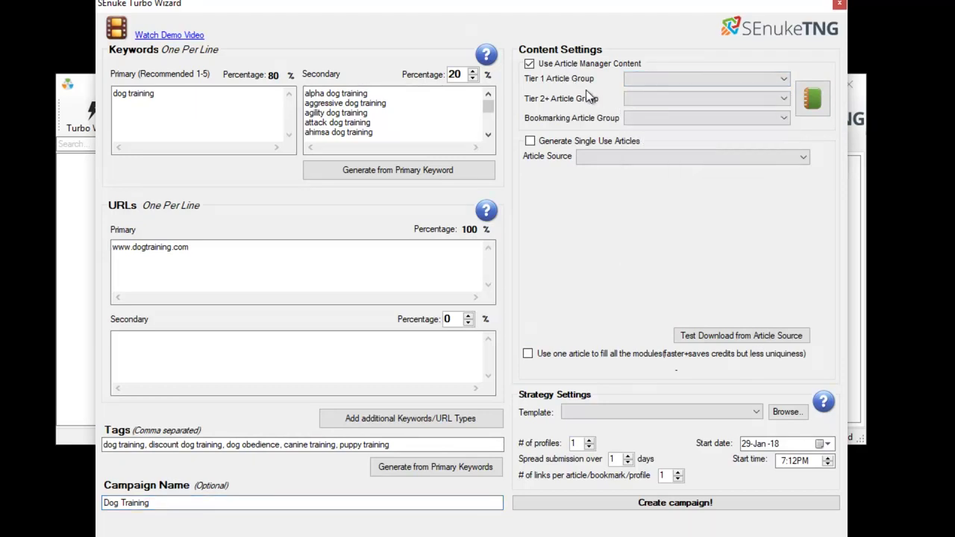
click(549, 144)
click(615, 157)
click(619, 187)
click(623, 212)
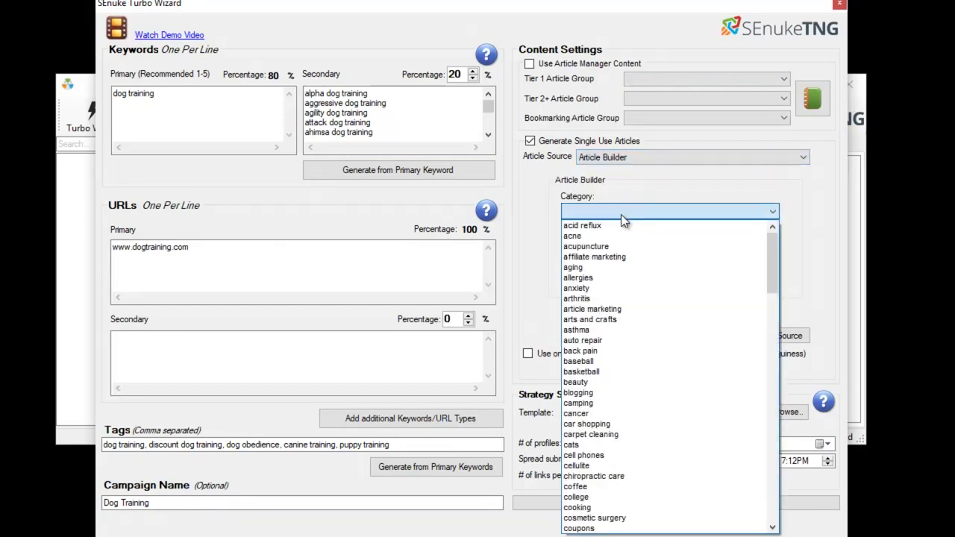
scroll(608, 436, down, 2)
scroll(608, 436, down, 3)
click(605, 452)
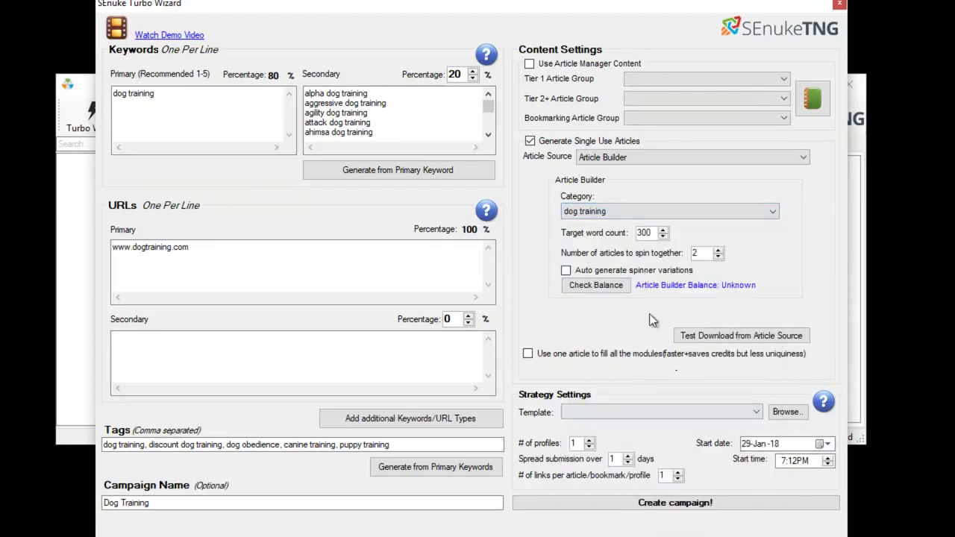
- Set the target word count to 600 and the number of articles to spin together to 10
drag(652, 233, 607, 241)
text(60)
key(Tab)
text(10)
- Choose the "TNG - The Full Monty" strategy template and spread the submission over 14 days
click(639, 410)
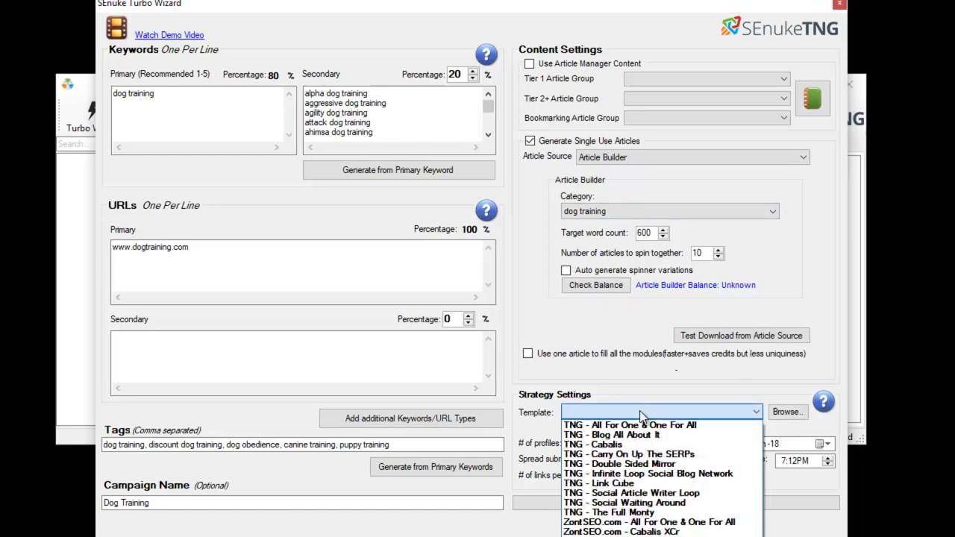
click(653, 513)
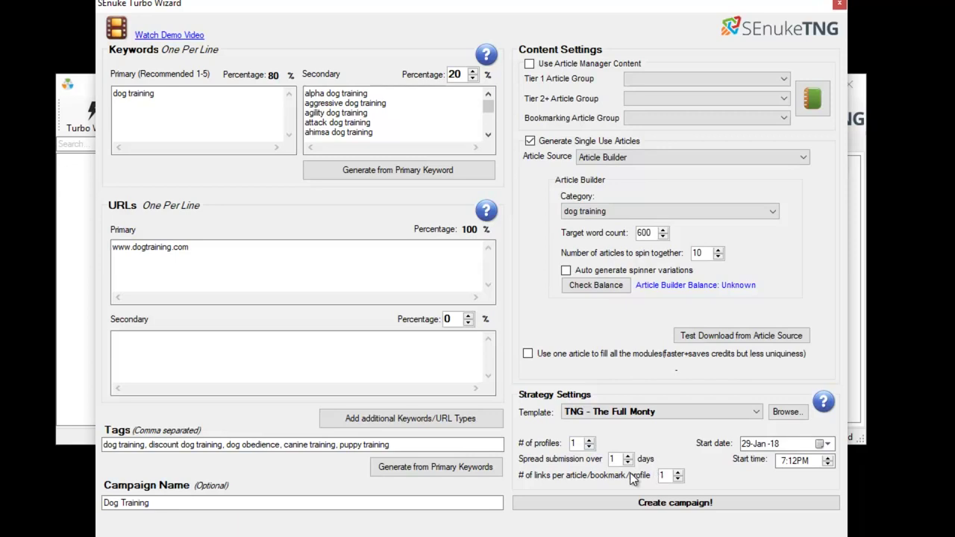
click(613, 460)
text(4)
- Set the start date to 30-Jan-18, create the campaign and dismiss the export notification
click(826, 444)
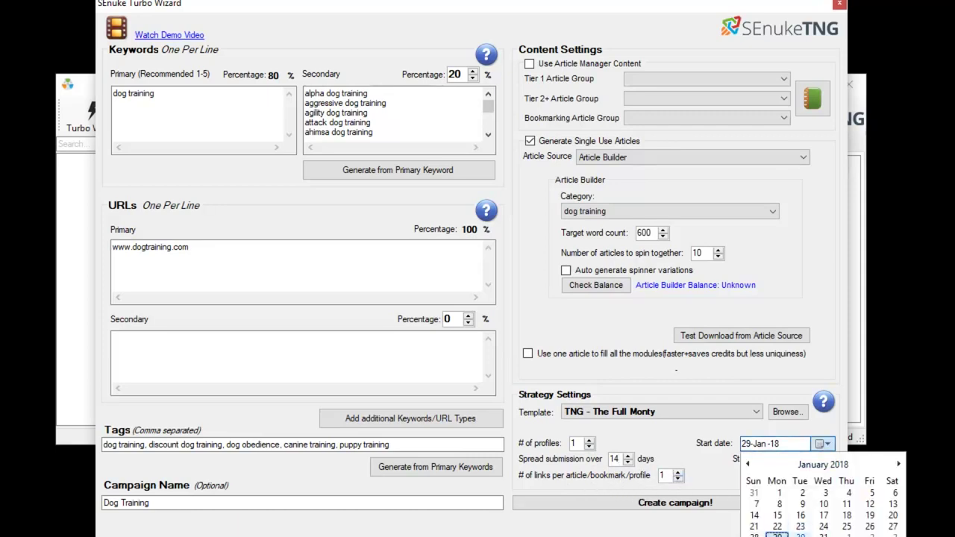
click(800, 535)
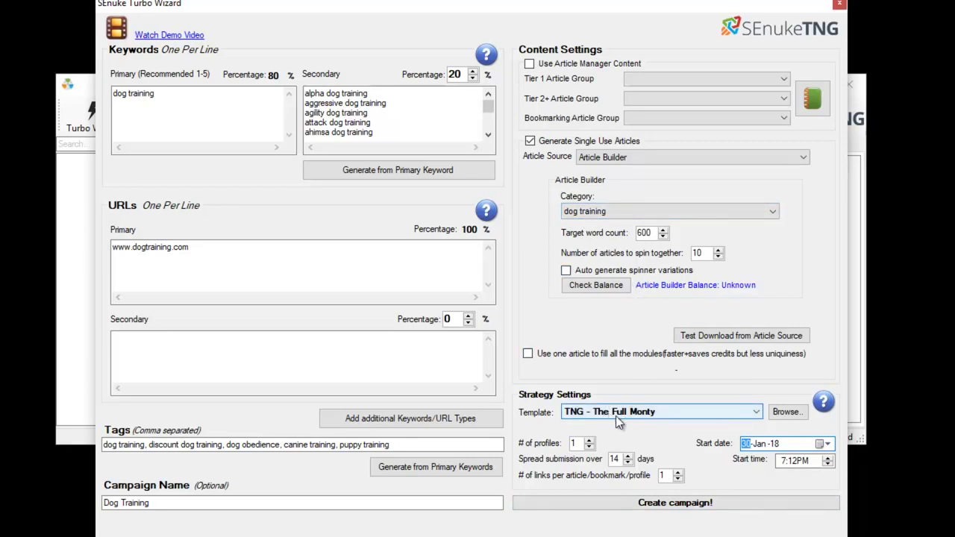
click(698, 506)
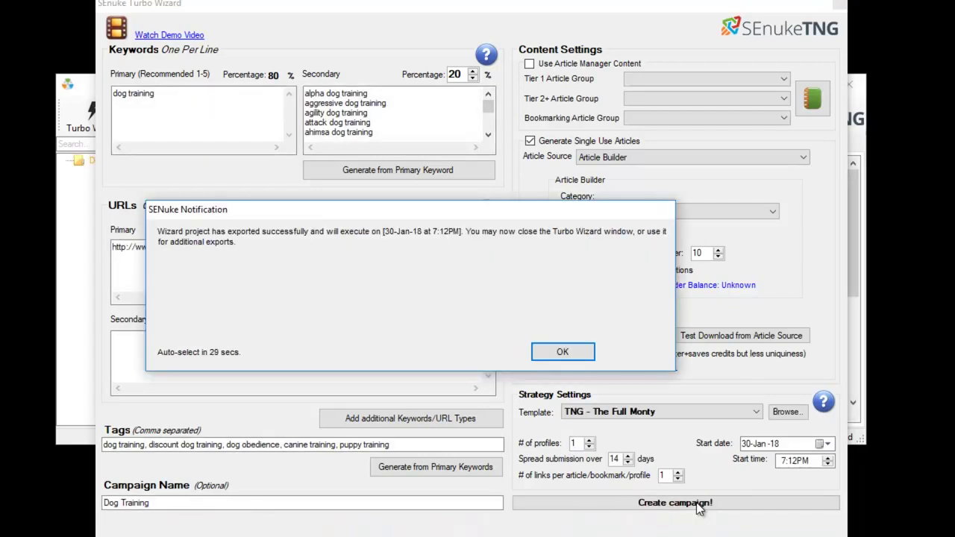
click(564, 352)
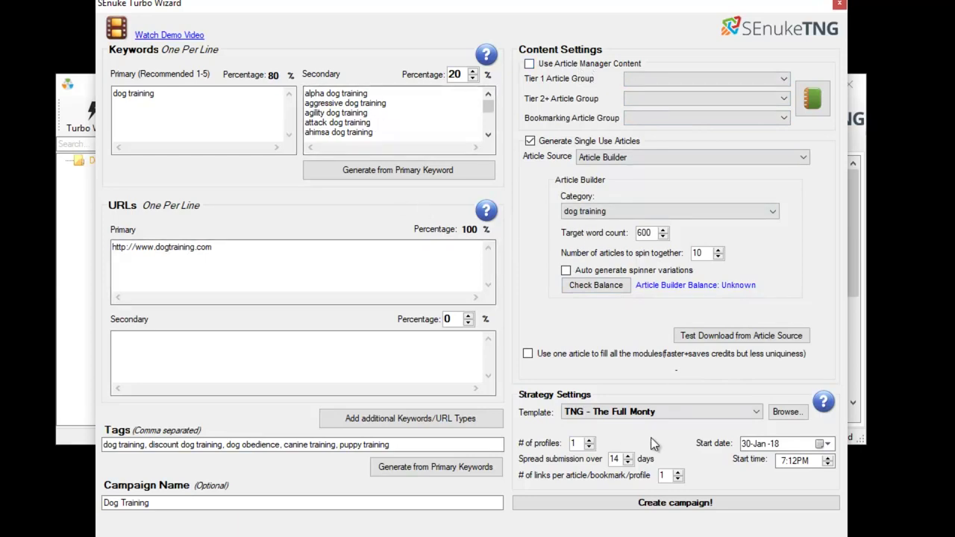
- Leave the Turbo Wizard and look through the project list of the Dog Training campaign
click(675, 502)
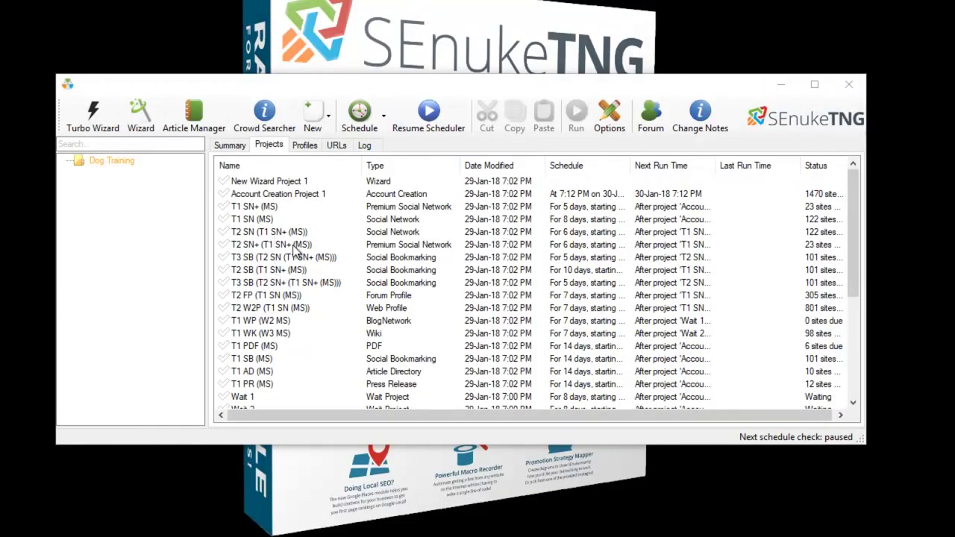
scroll(556, 220, down, 5)
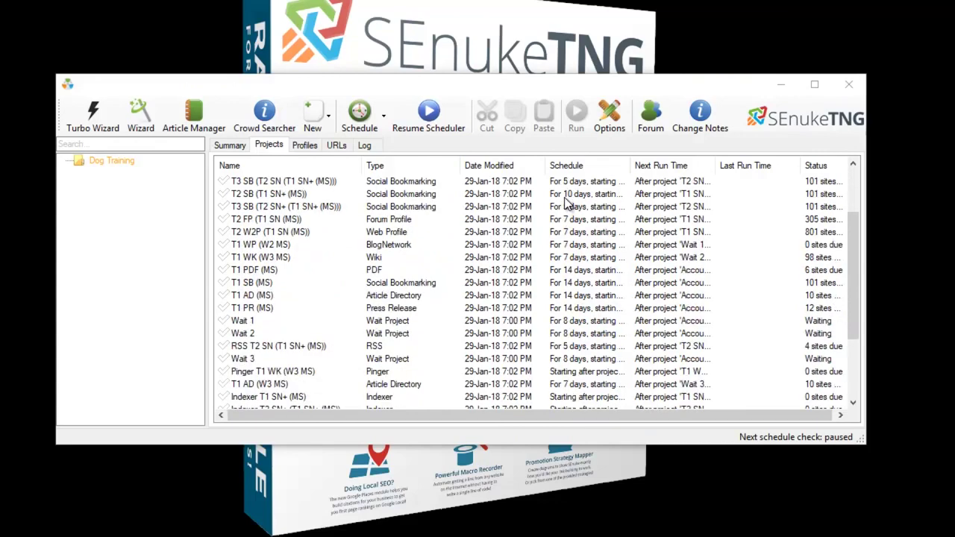
scroll(449, 272, up, 5)
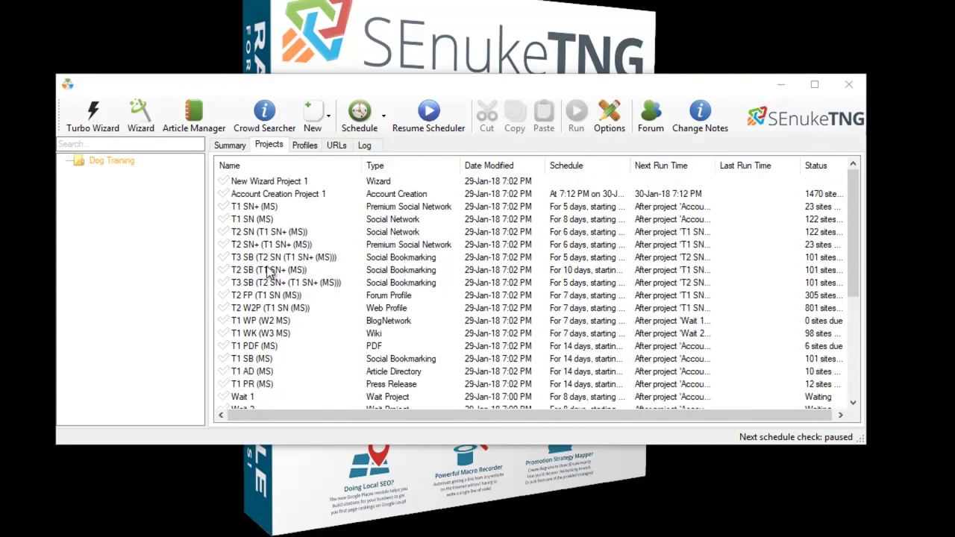